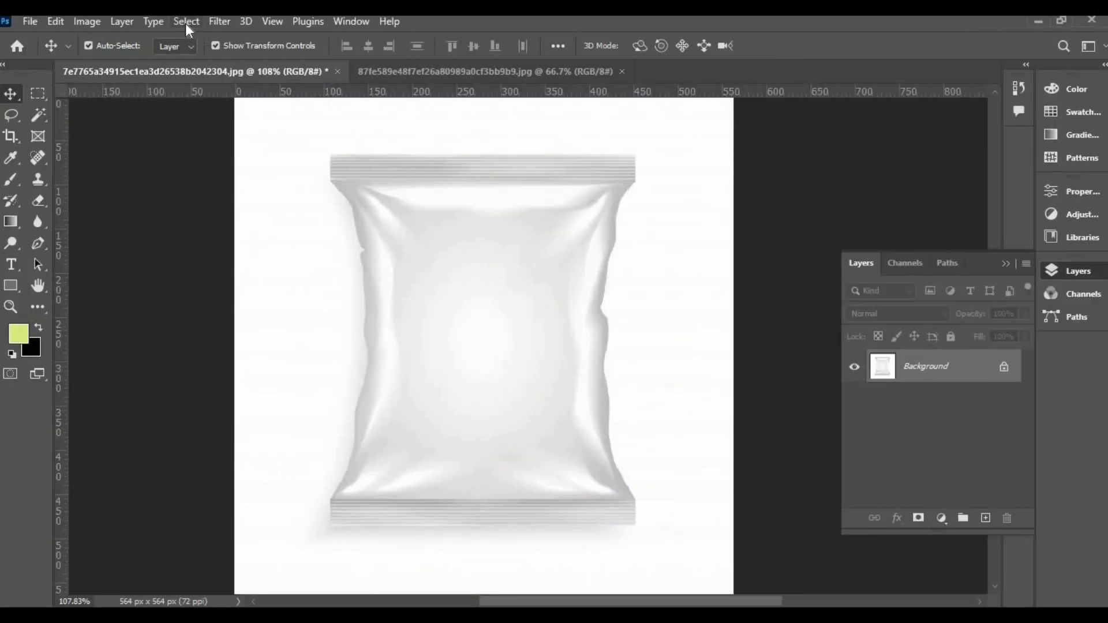
Select the white bag as the subject and duplicate it onto Layer 1 and its copies.
click(186, 22)
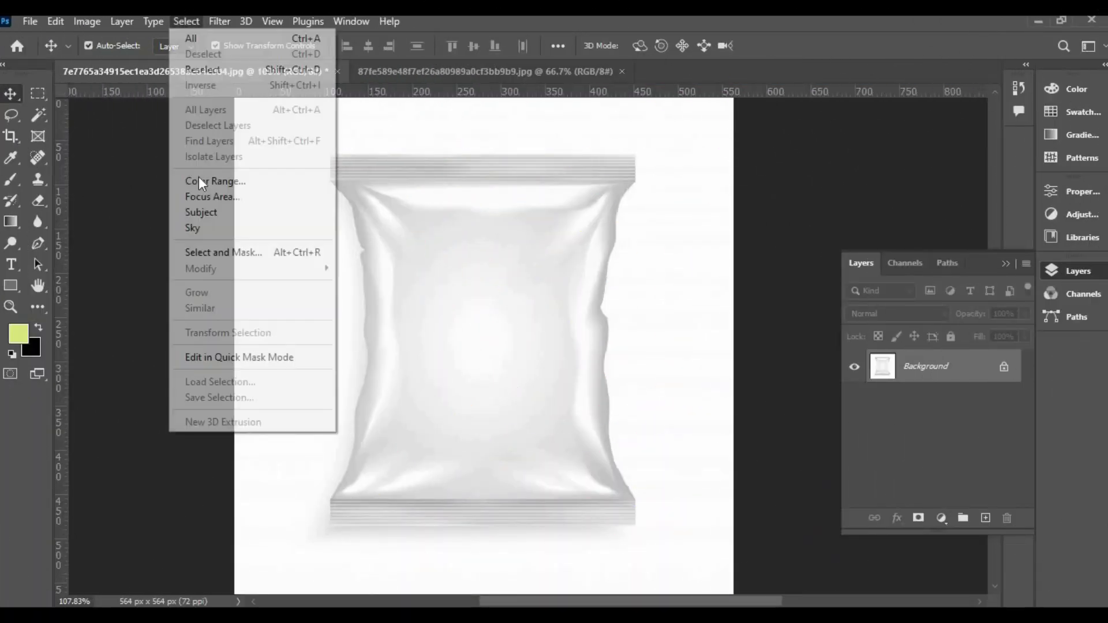
click(206, 211)
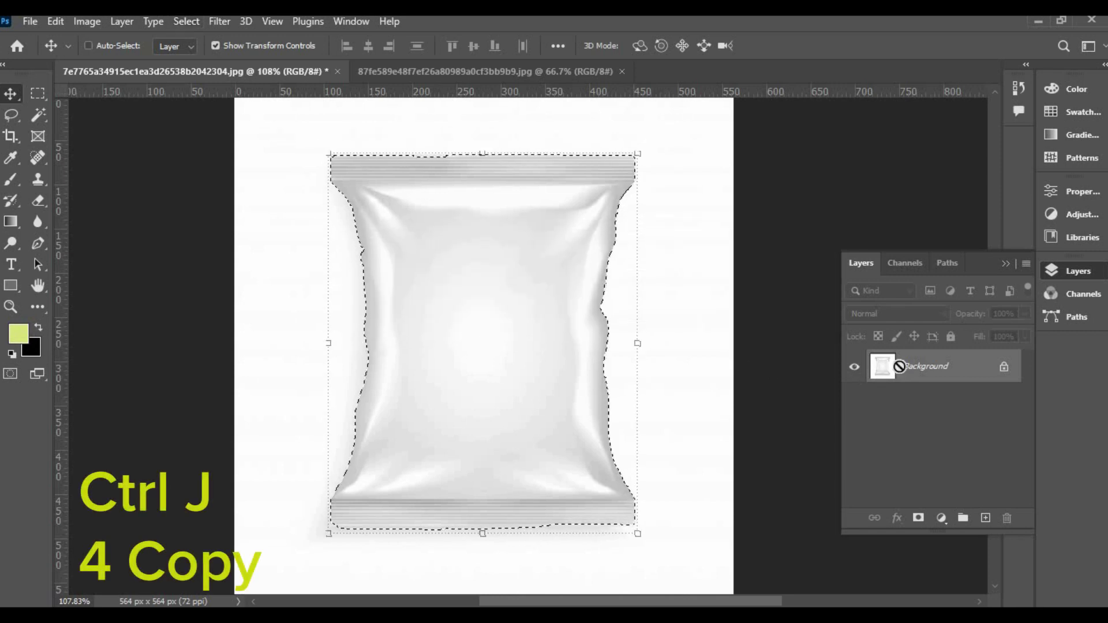
key(ctrl+j)
key(ctrl+j)
key(ctrl+j)
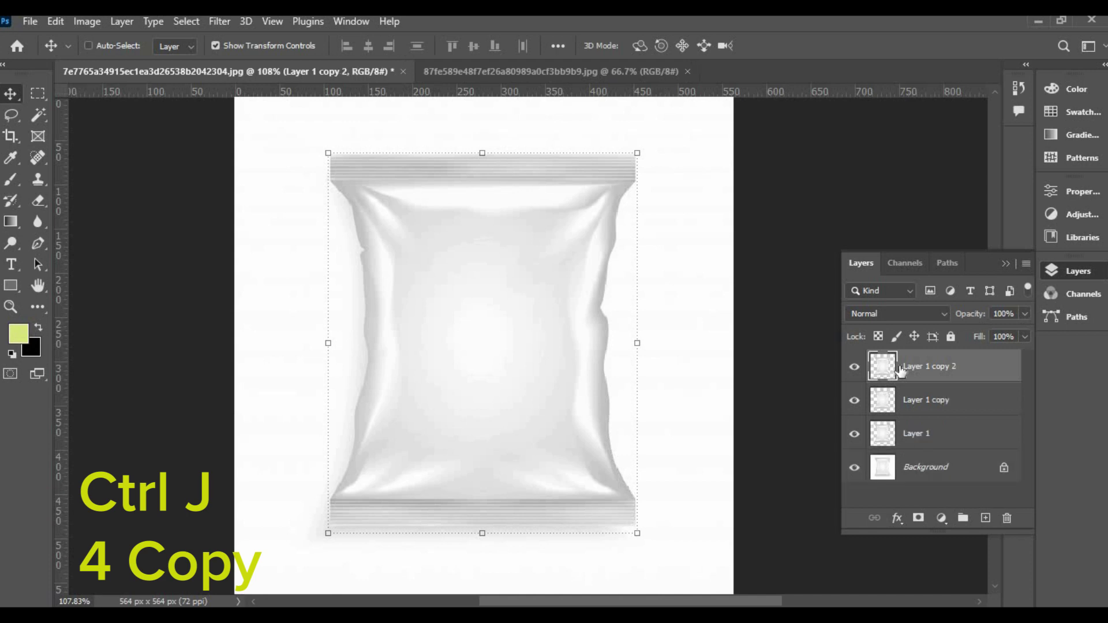
key(ctrl+j)
key(ctrl+j)
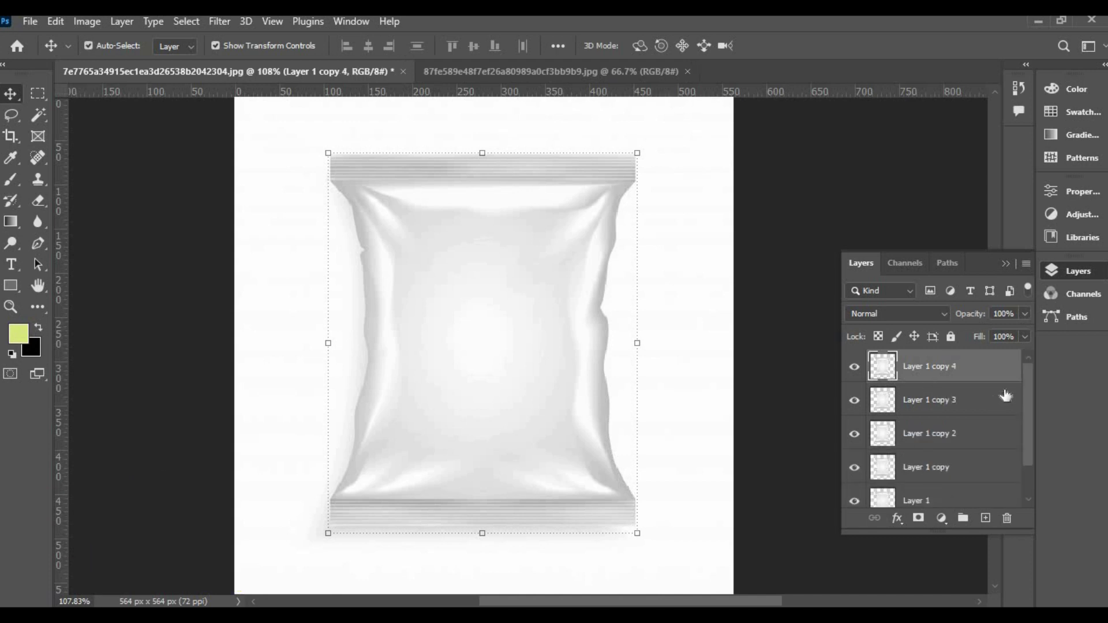
Make Layer 1 active and hide Layer 1 copy through Layer 1 copy 4.
scroll(1033, 433, down, 2)
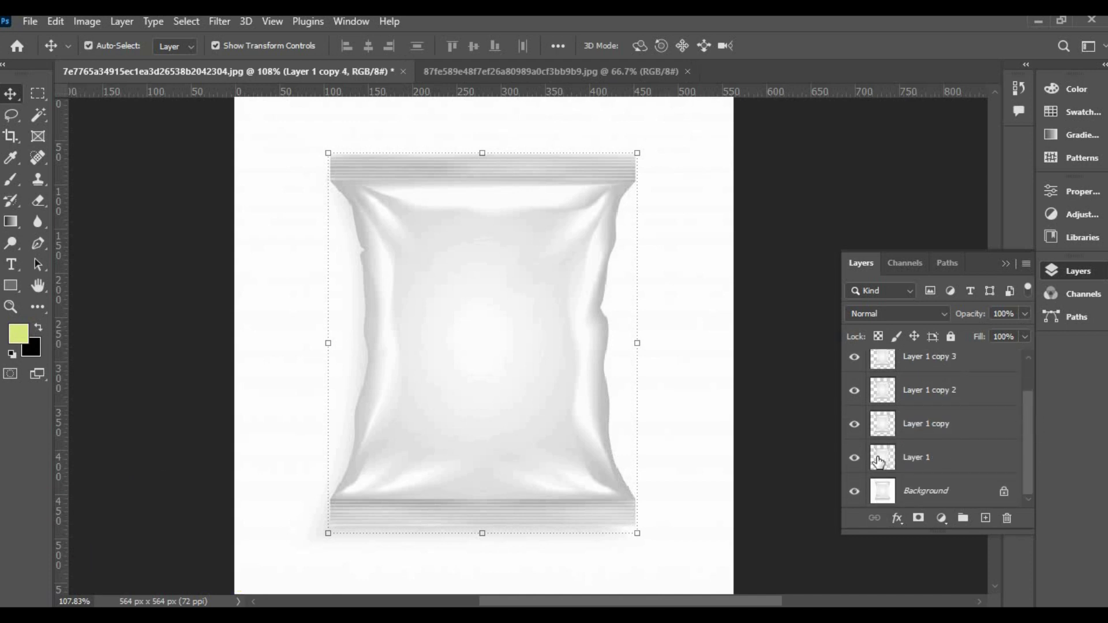
click(911, 460)
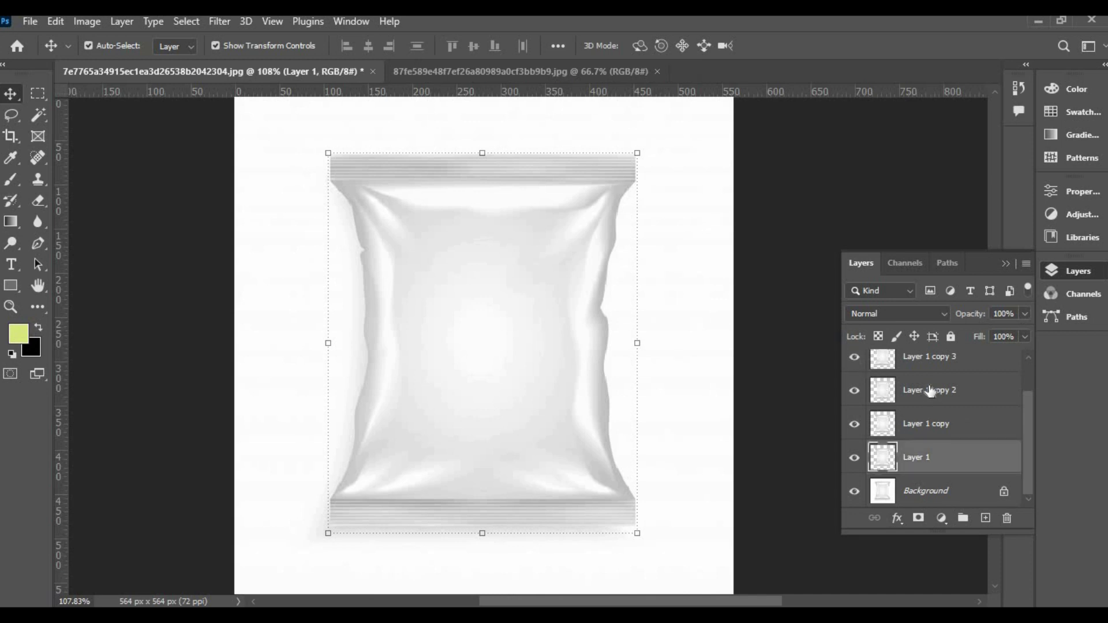
scroll(930, 391, up, 2)
click(854, 366)
click(854, 400)
click(853, 433)
click(854, 468)
scroll(967, 460, down, 1)
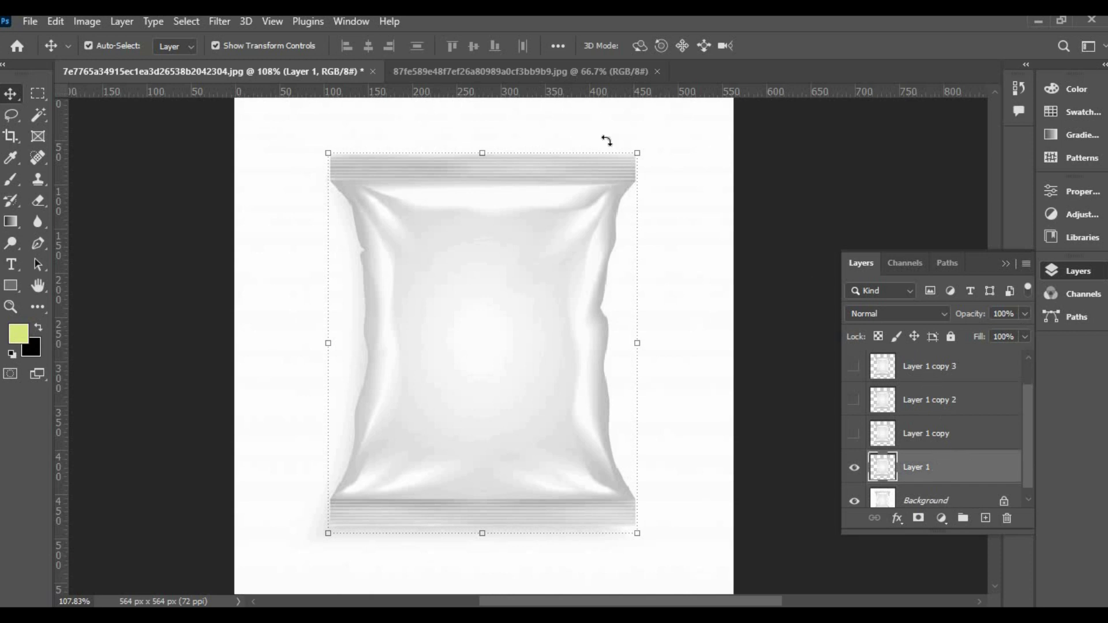
Copy the entire yellow Люкс cheese-chips design with a rectangular marquee and return to the bag mockup.
click(570, 71)
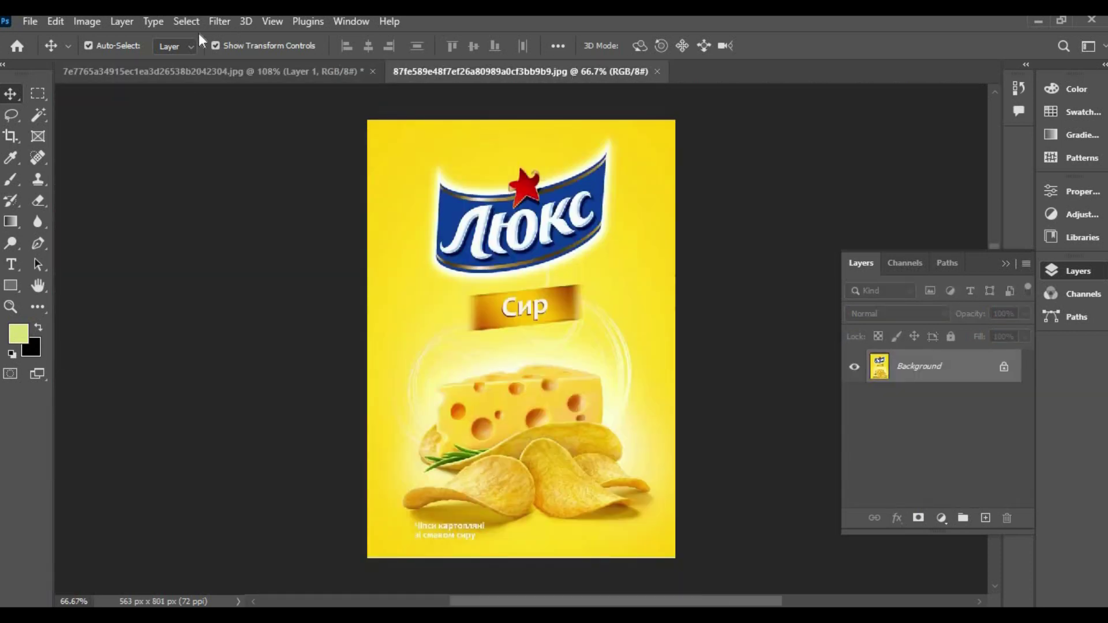
click(44, 88)
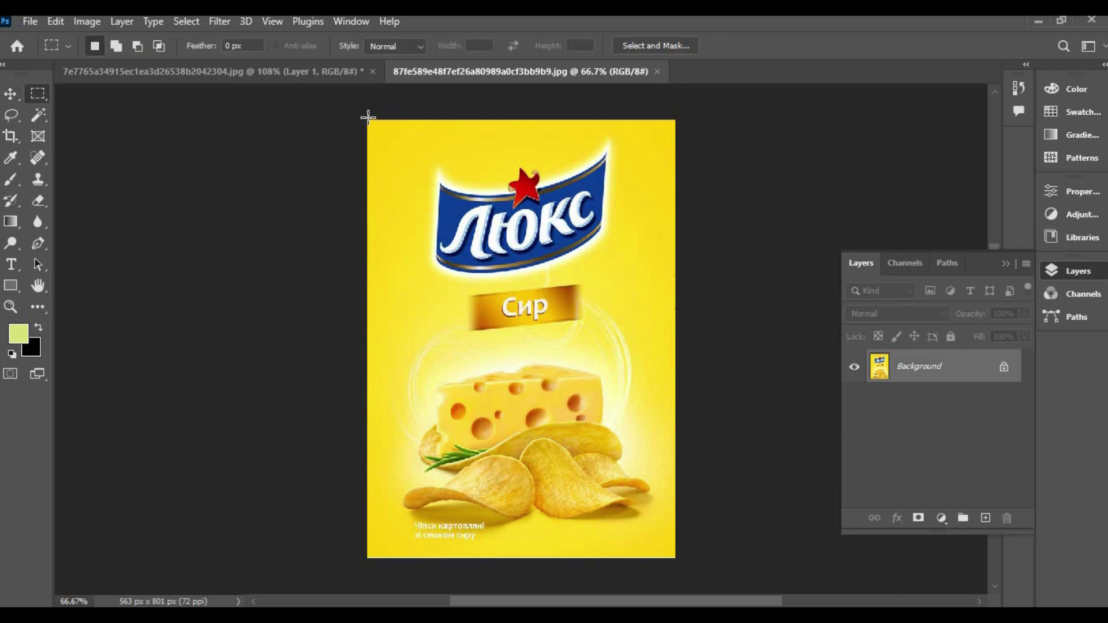
drag(368, 123, 683, 554)
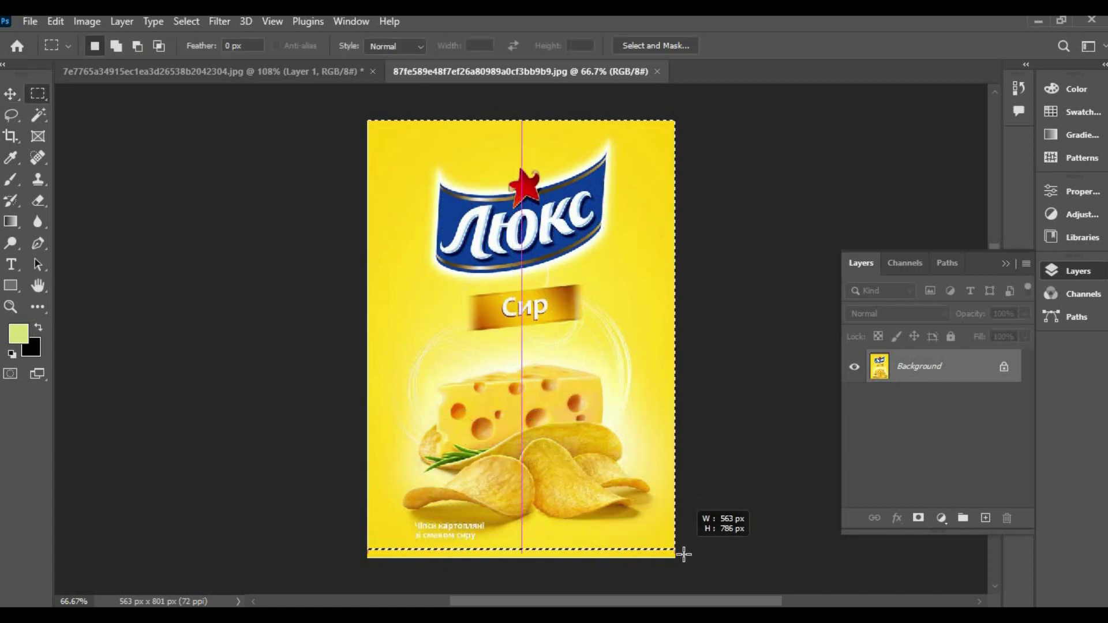
drag(683, 554, 683, 557)
key(ctrl+c)
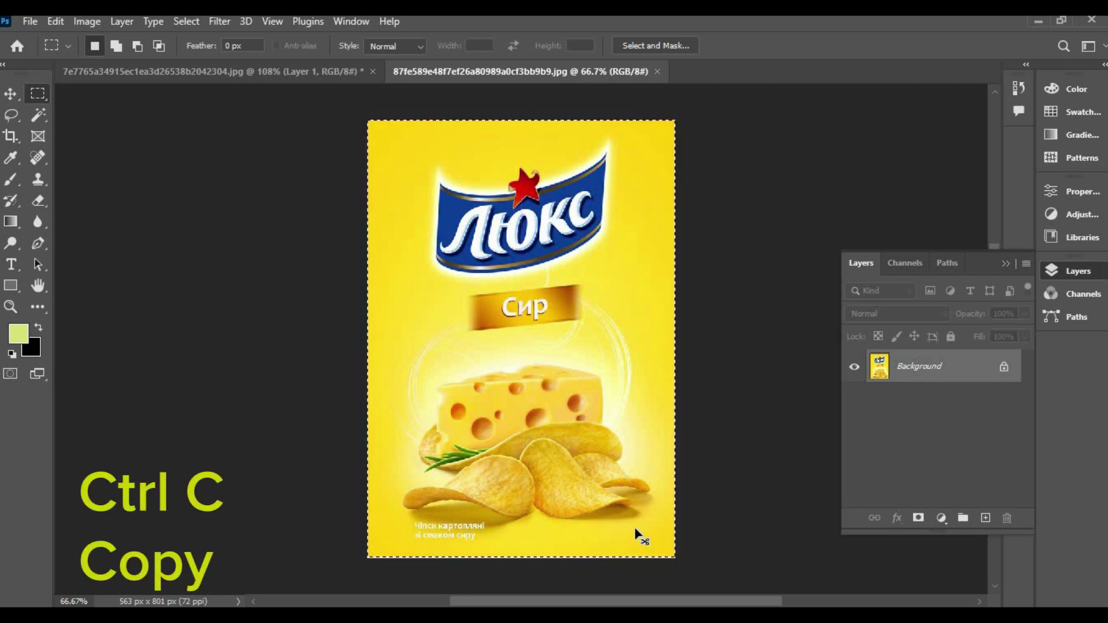
click(10, 93)
click(109, 79)
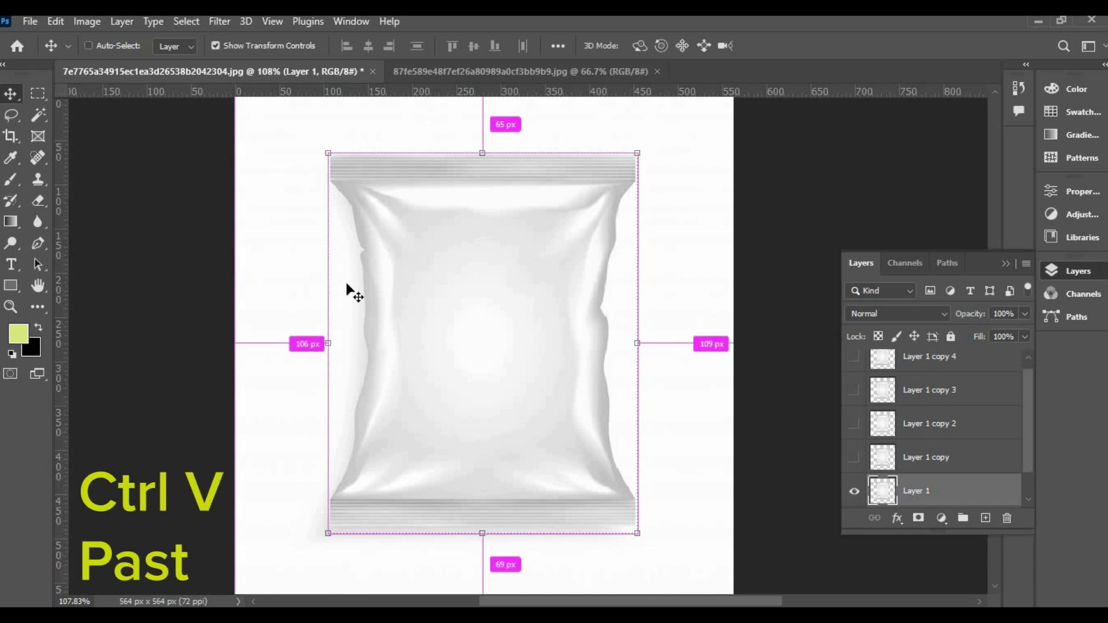
Paste the chips design as Layer 2, stretch it over the bag, and clip it to the bag layer.
key(ctrl+v)
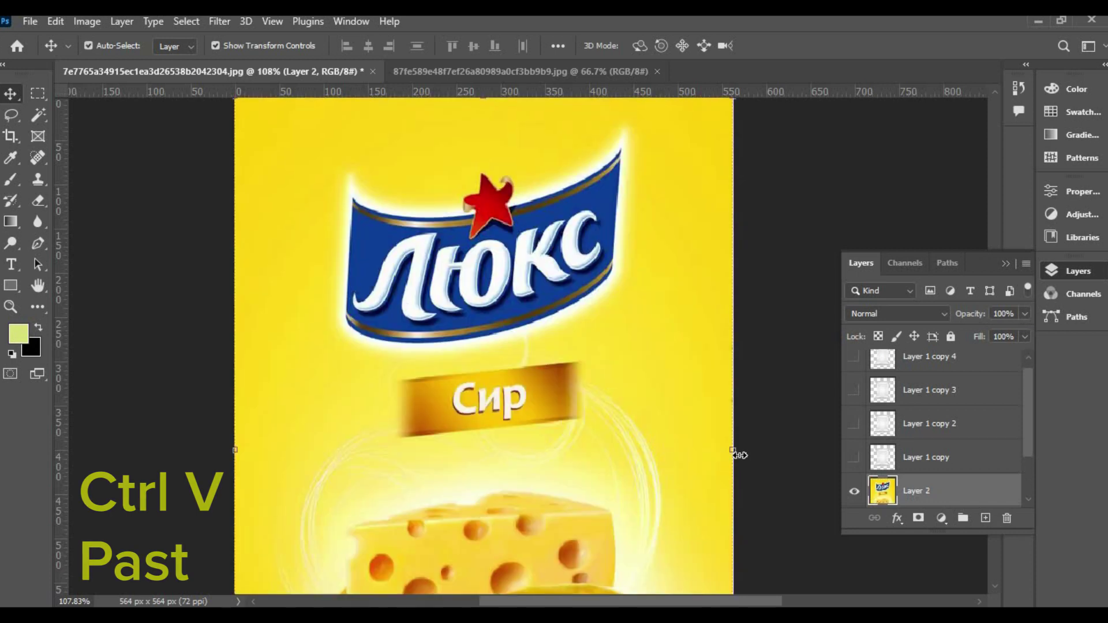
mouse_move(699, 450)
mouse_down()
mouse_move(395, 375)
mouse_move(416, 267)
mouse_move(394, 254)
mouse_up()
drag(489, 382, 622, 513)
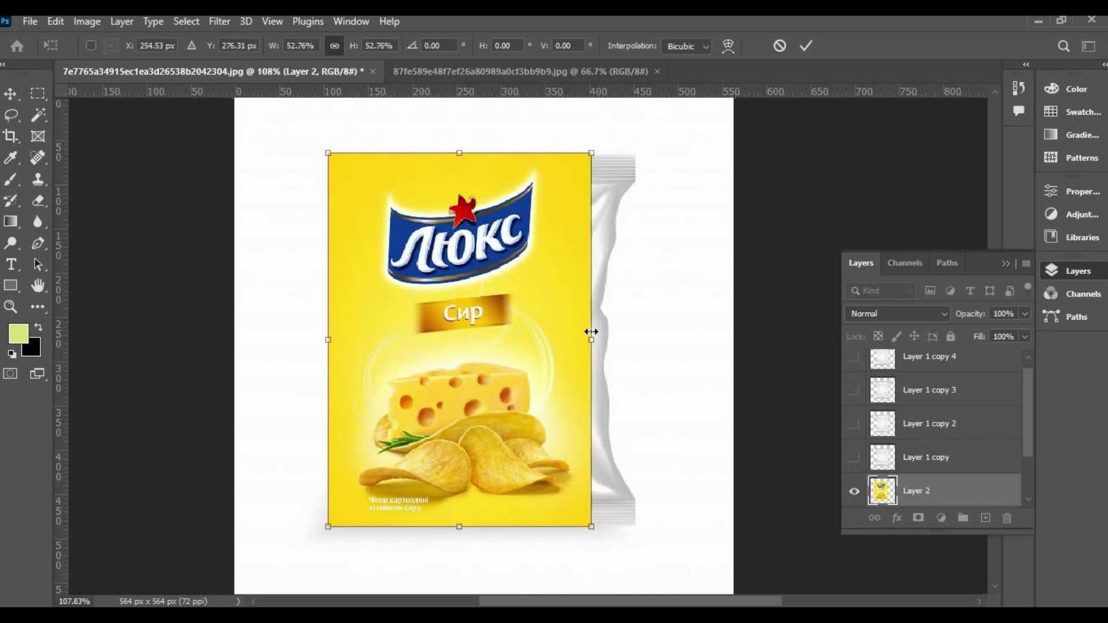
drag(592, 340, 636, 341)
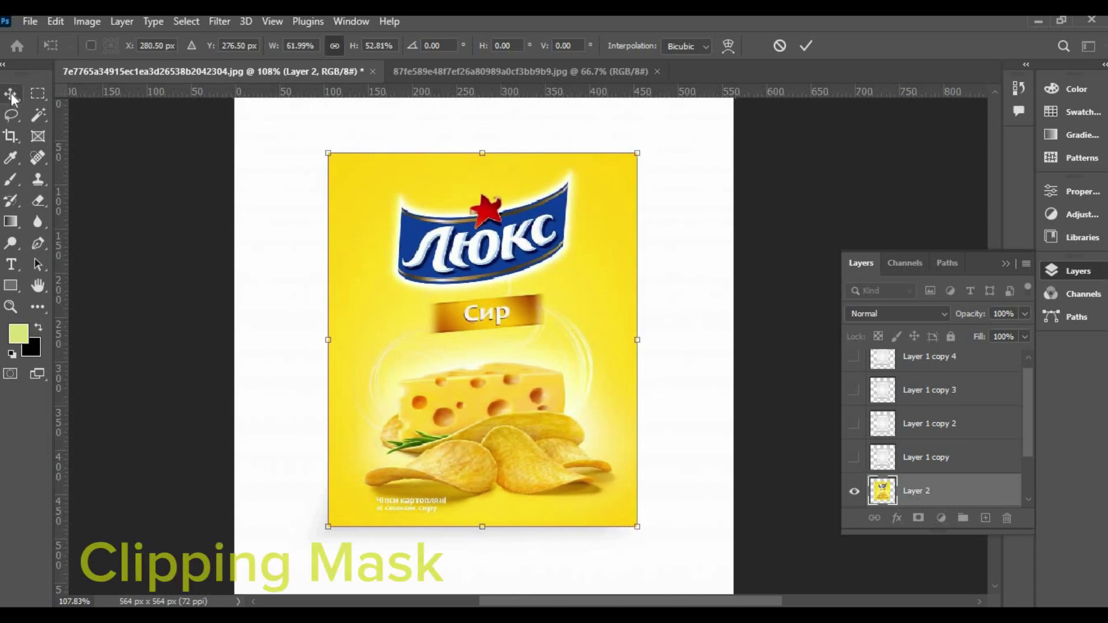
key(Return)
right_click(957, 494)
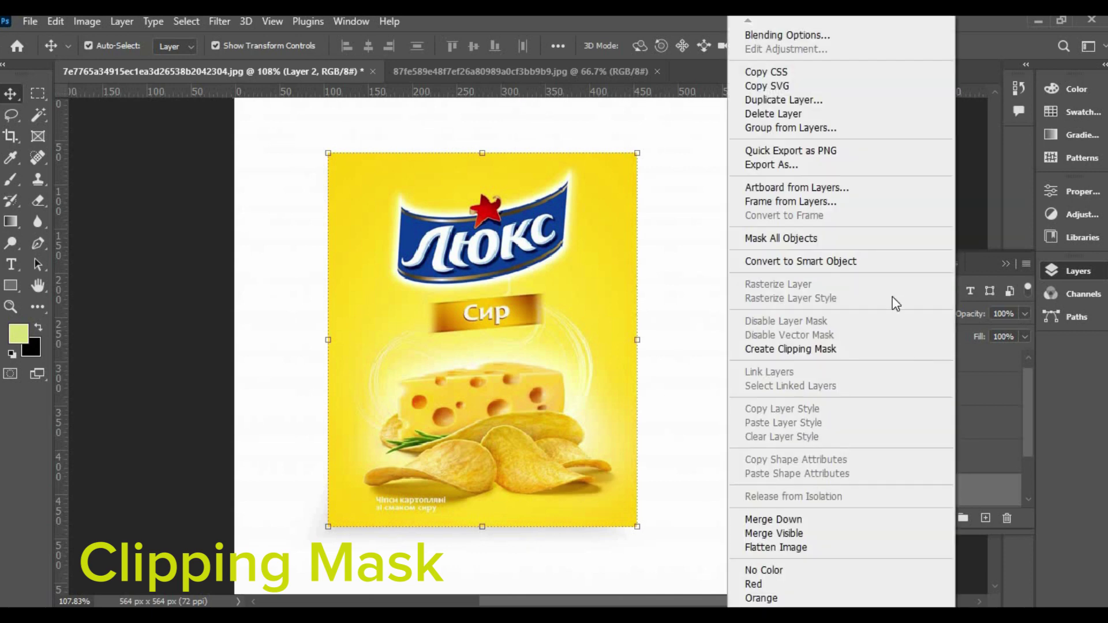
click(852, 346)
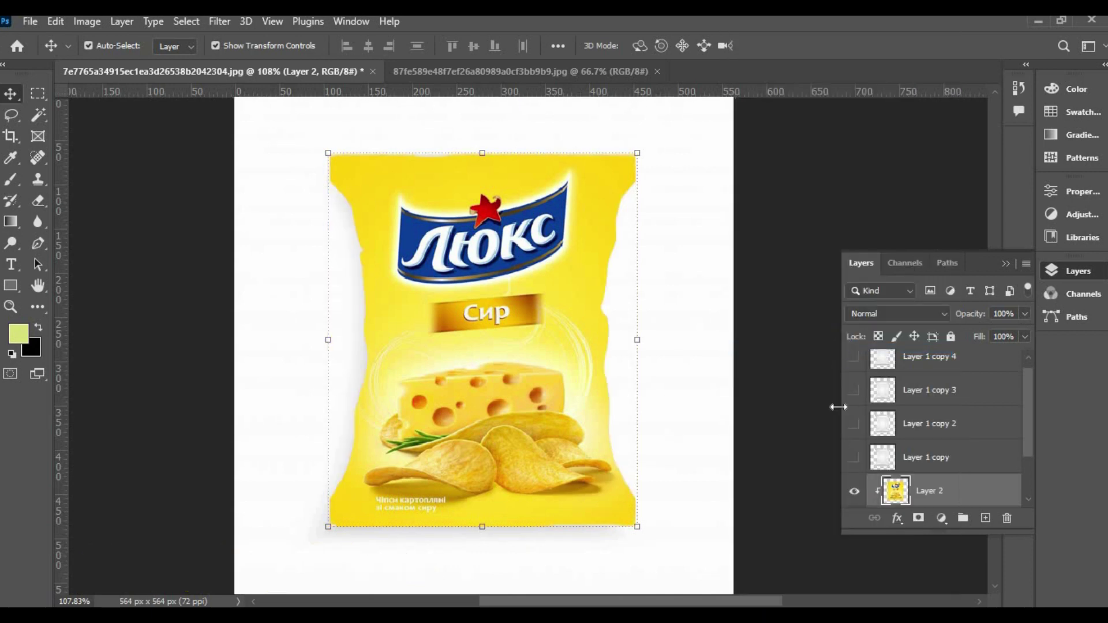
Show Layer 1 copy and set its blend mode to Multiply.
click(854, 457)
click(939, 458)
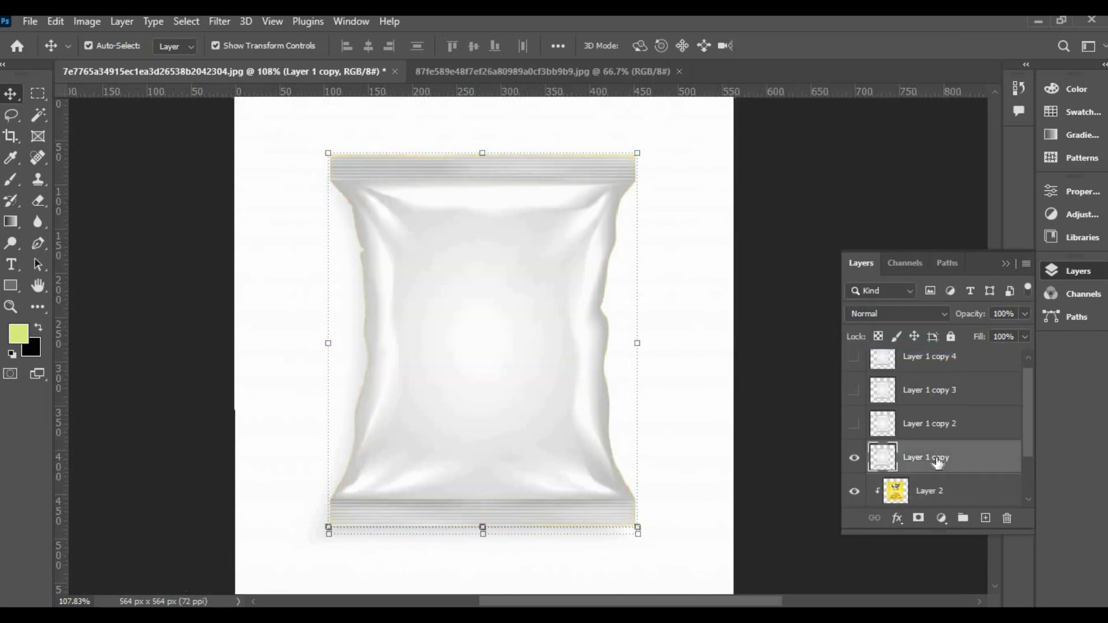
click(913, 312)
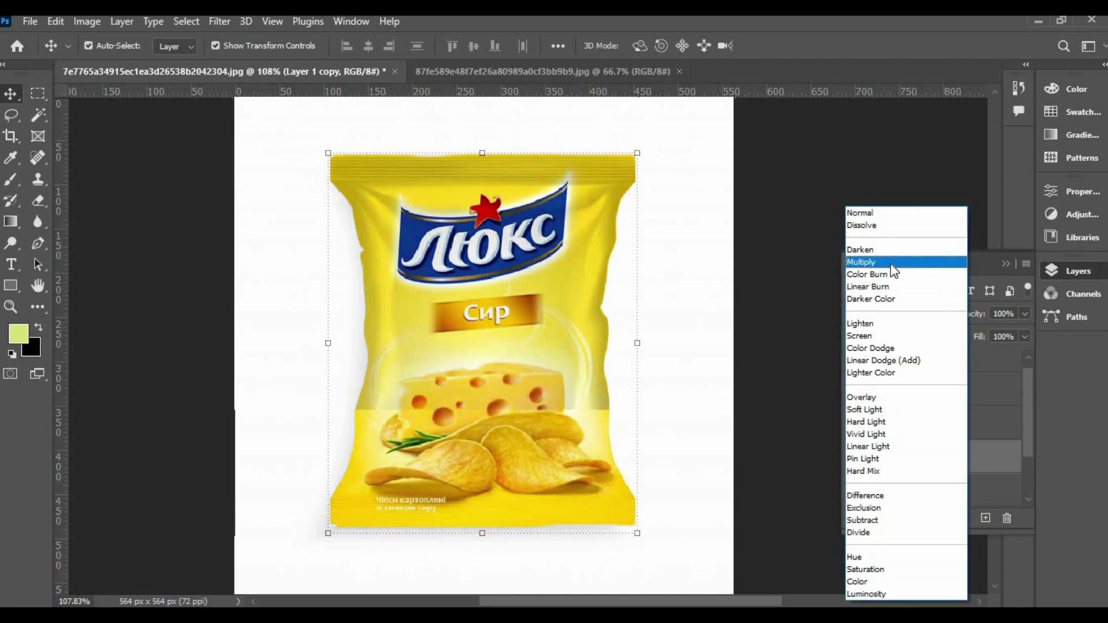
click(891, 263)
Show Layer 1 copy 2 and set its blend mode to Linear Burn.
click(882, 425)
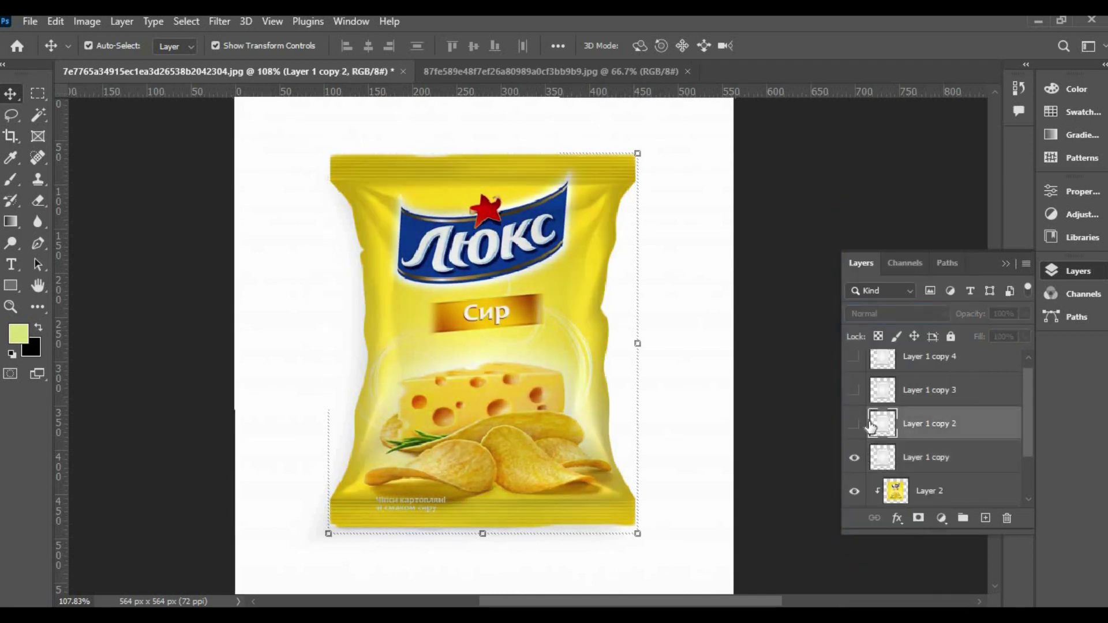
click(854, 424)
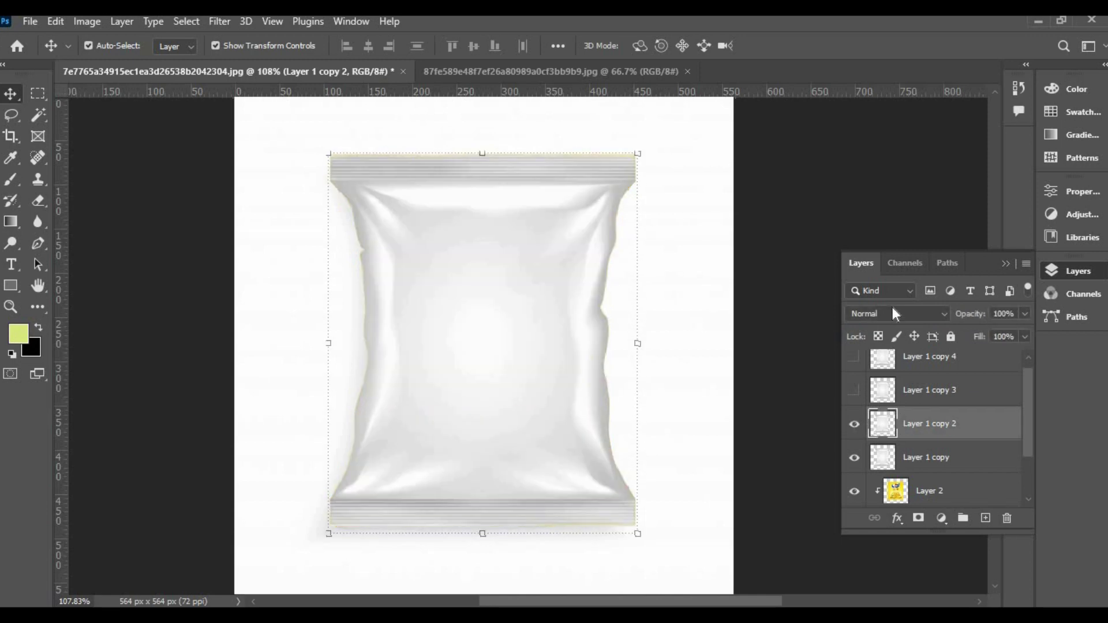
click(891, 313)
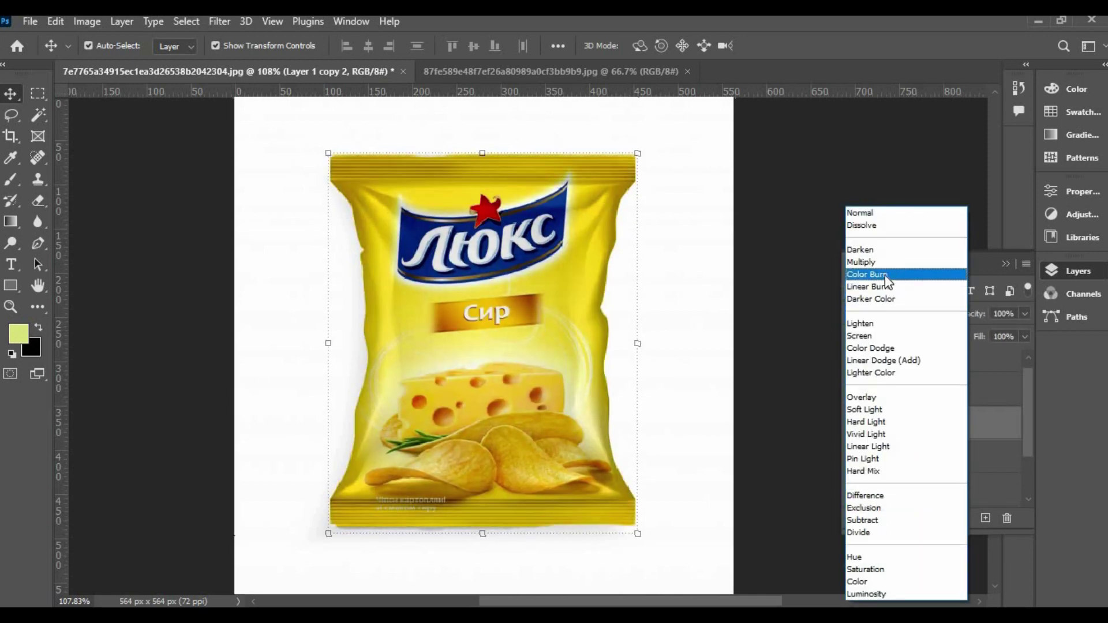
click(885, 286)
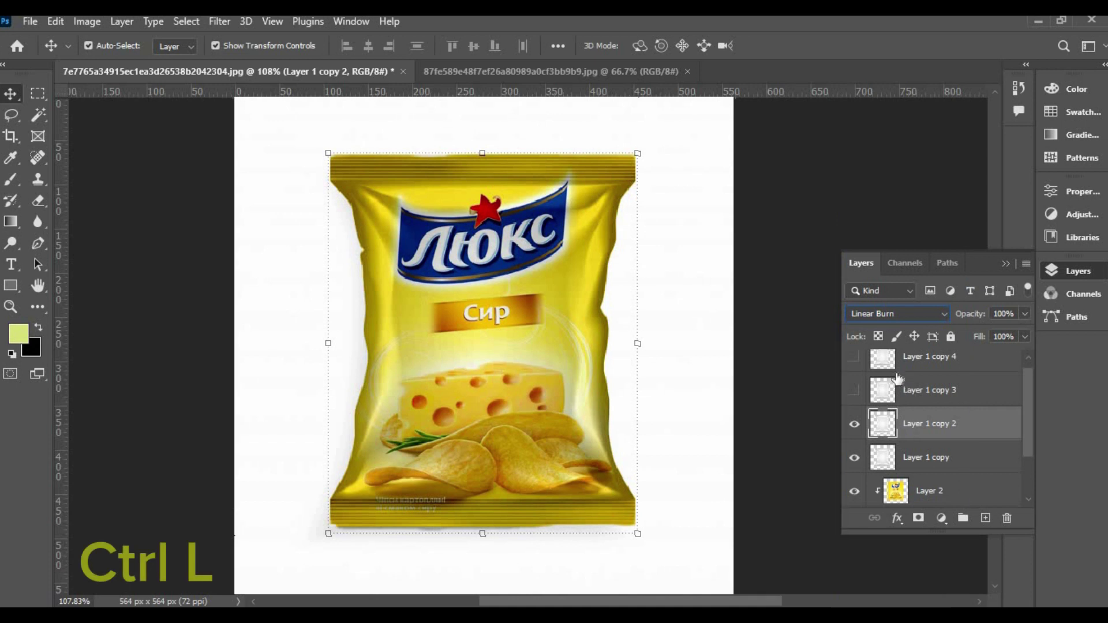
key(ctrl+l)
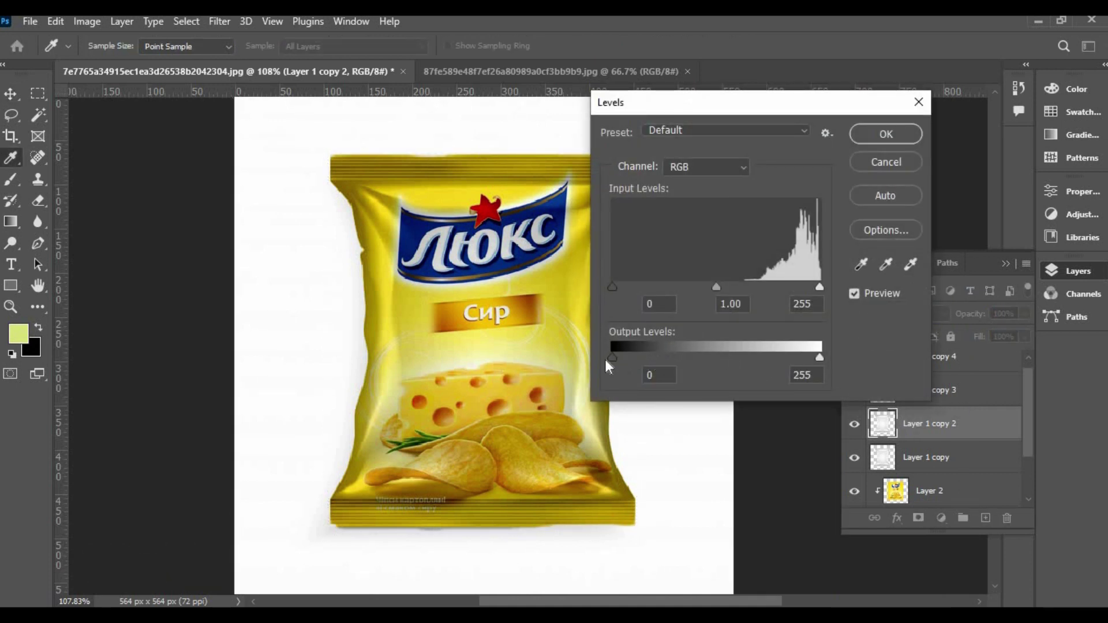
Soften Layer 1 copy 2 with Levels, raising the output black and the input black point to 113.
drag(613, 358, 690, 355)
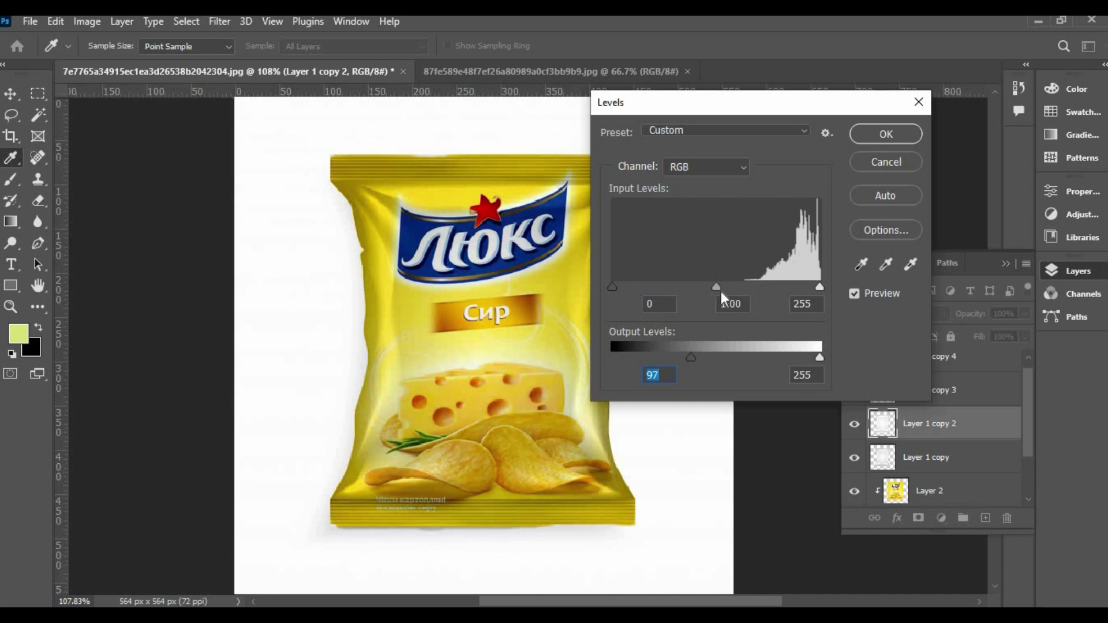
drag(629, 287, 700, 287)
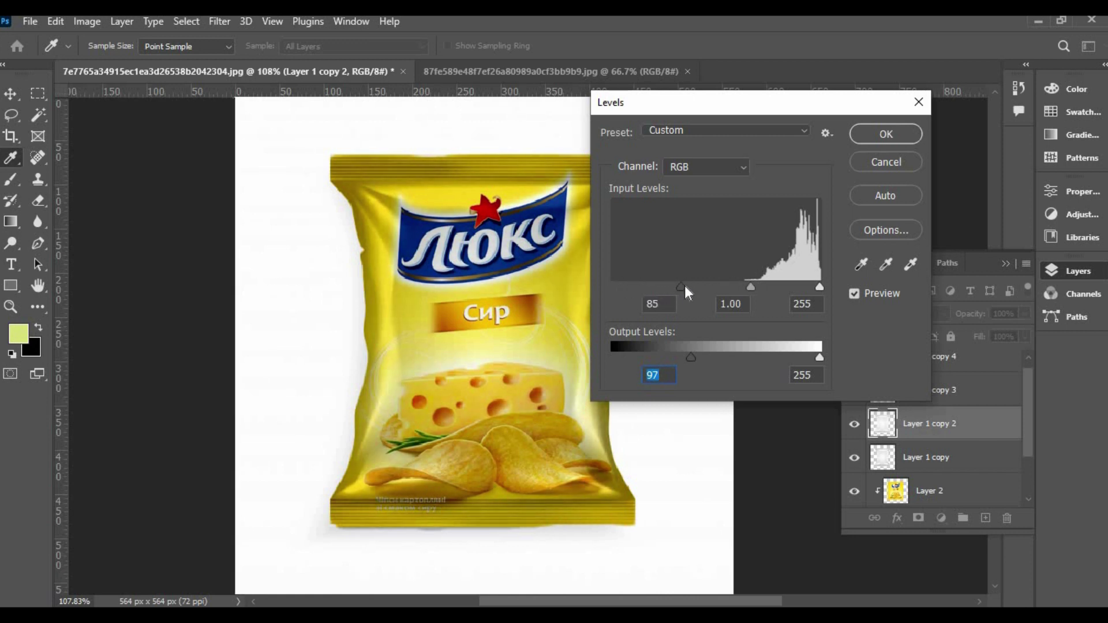
drag(698, 285, 704, 284)
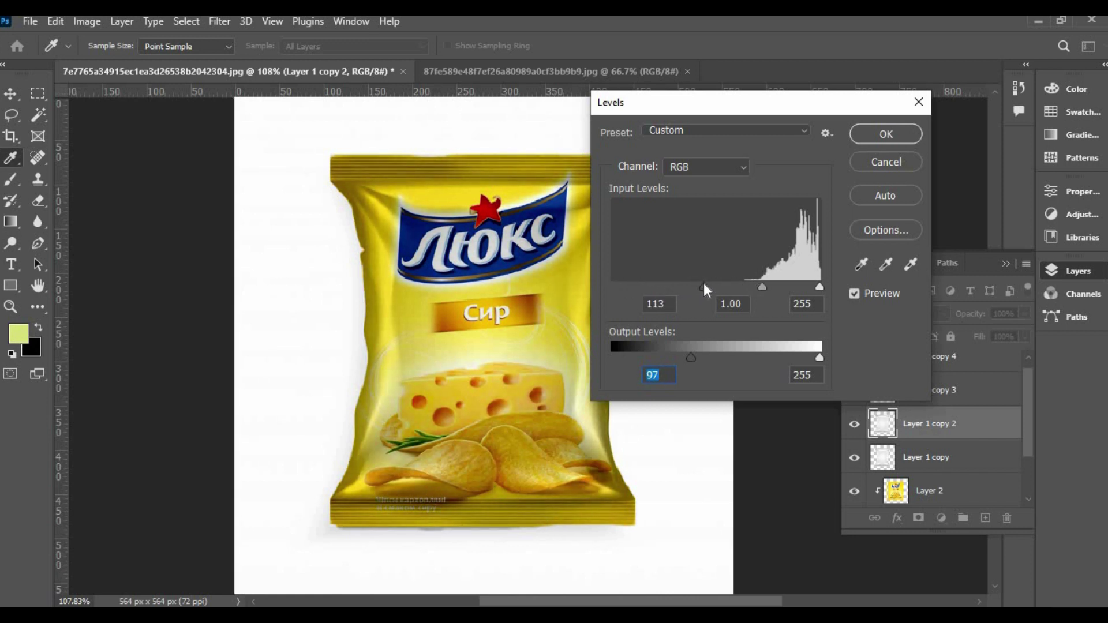
click(887, 134)
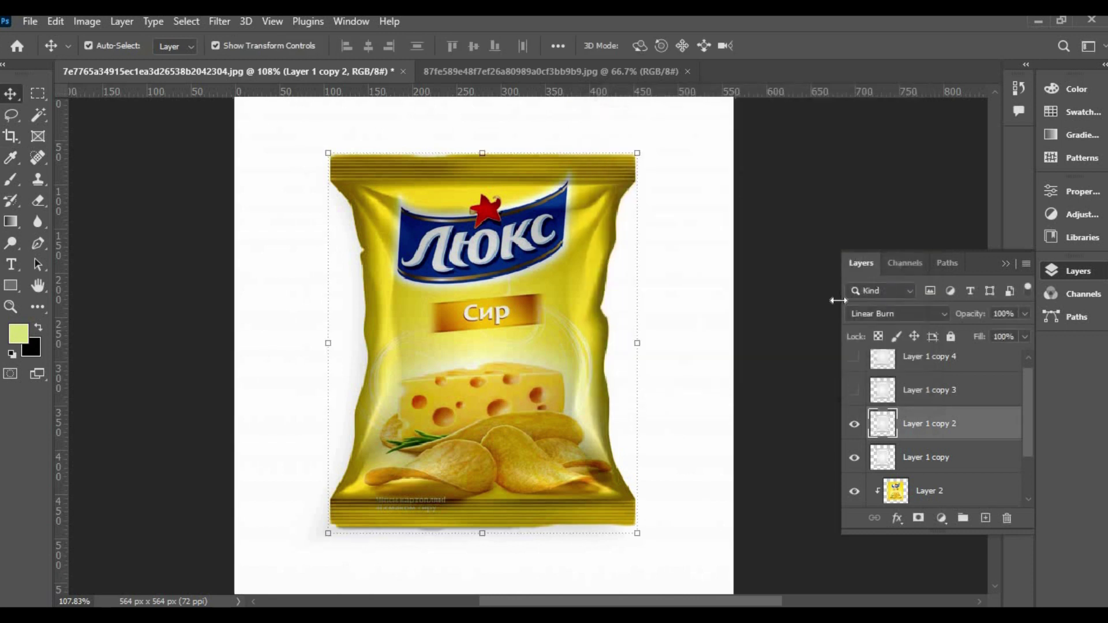
click(854, 390)
Set Layer 1 copy 3's blend mode to Linear Dodge (Add).
click(923, 390)
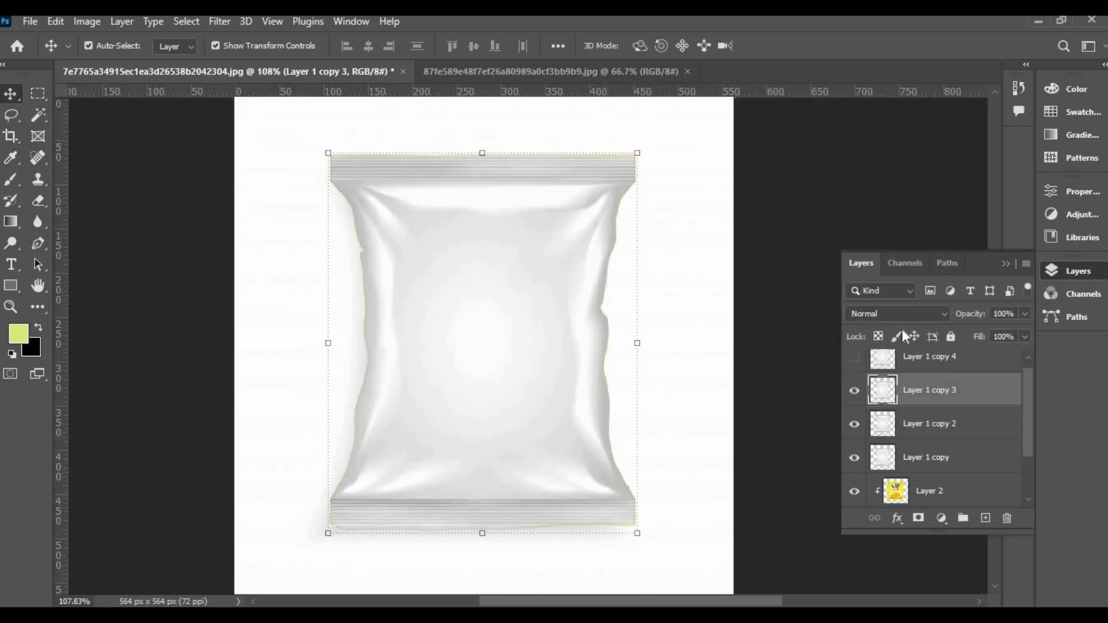
click(900, 315)
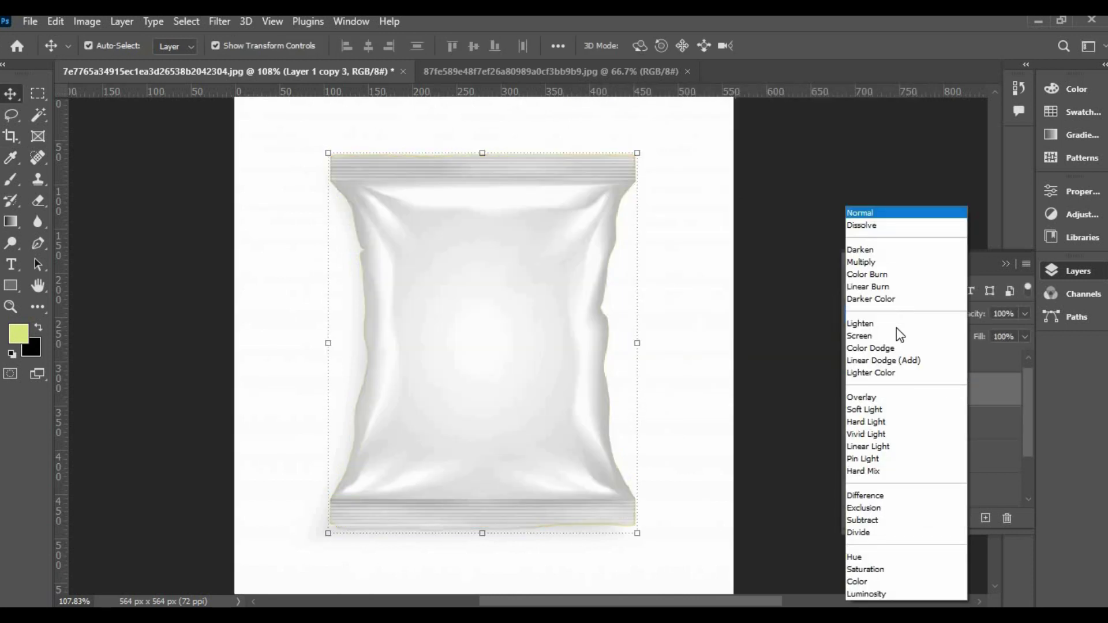
click(894, 364)
key(ctrl+l)
key(ctrl)
key(ctrl+l)
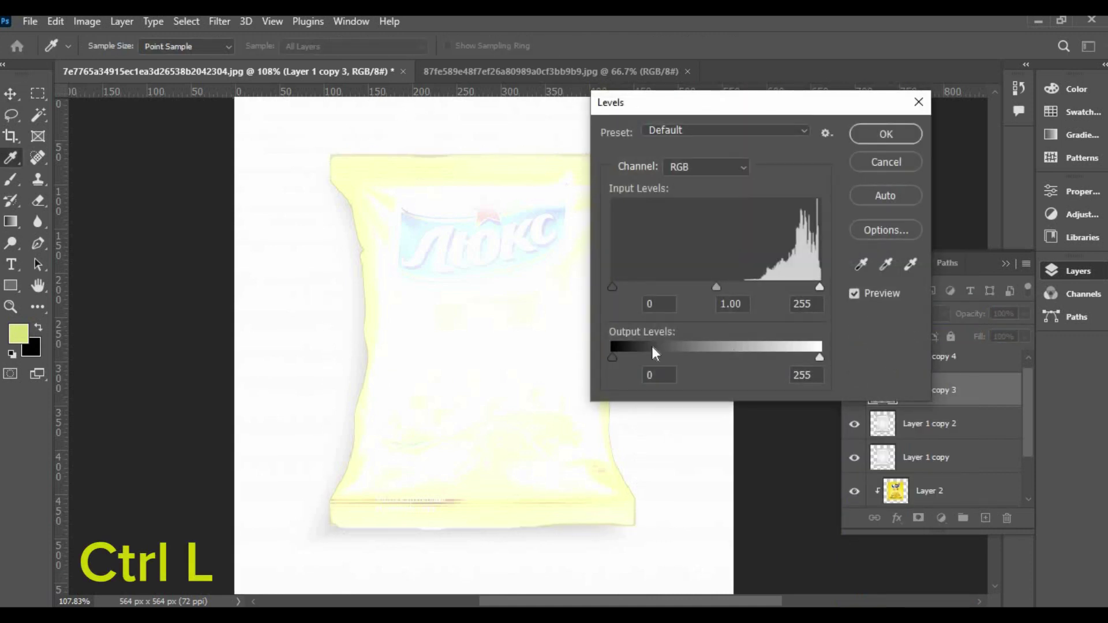
Apply Levels to Layer 1 copy 3, lowering output white to 34 and raising the input black point.
drag(818, 355, 640, 356)
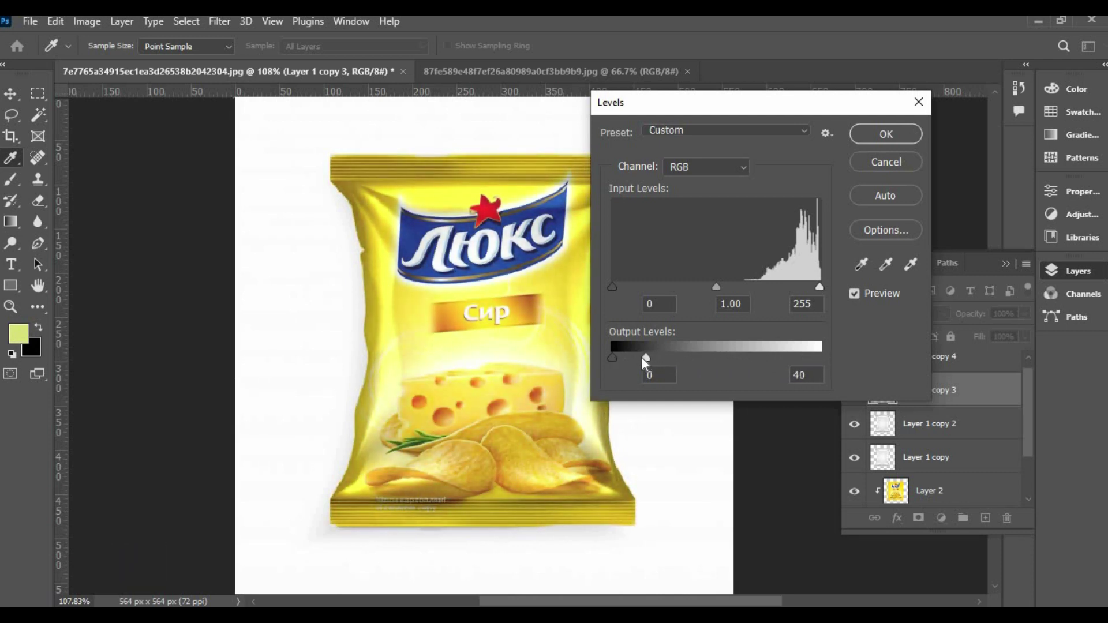
drag(641, 358, 639, 357)
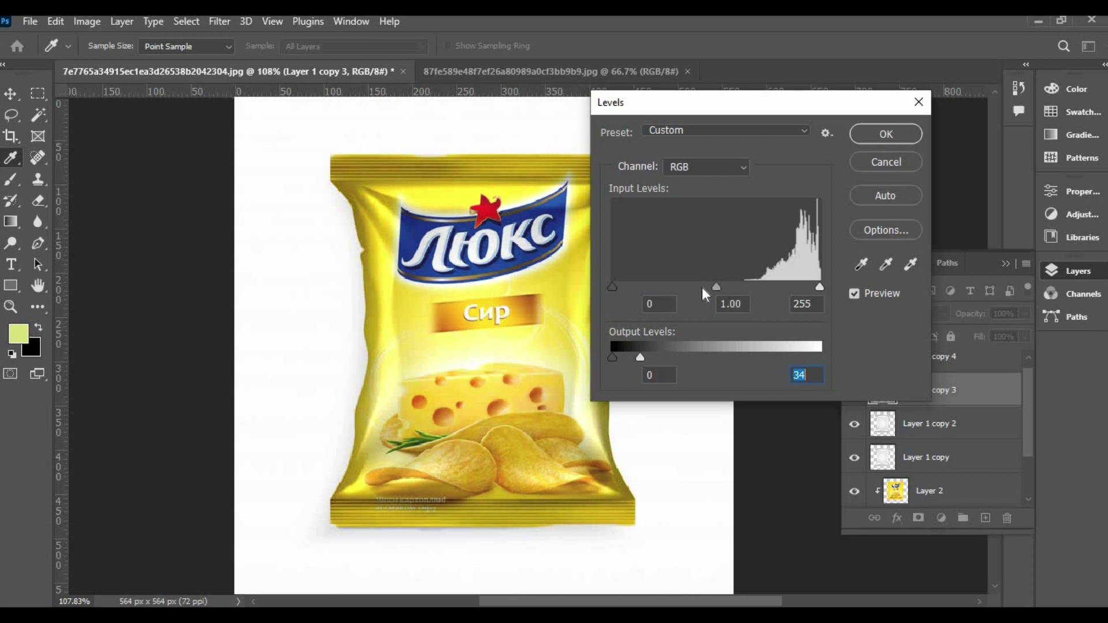
drag(611, 289, 721, 284)
drag(721, 284, 739, 284)
click(886, 134)
key(v)
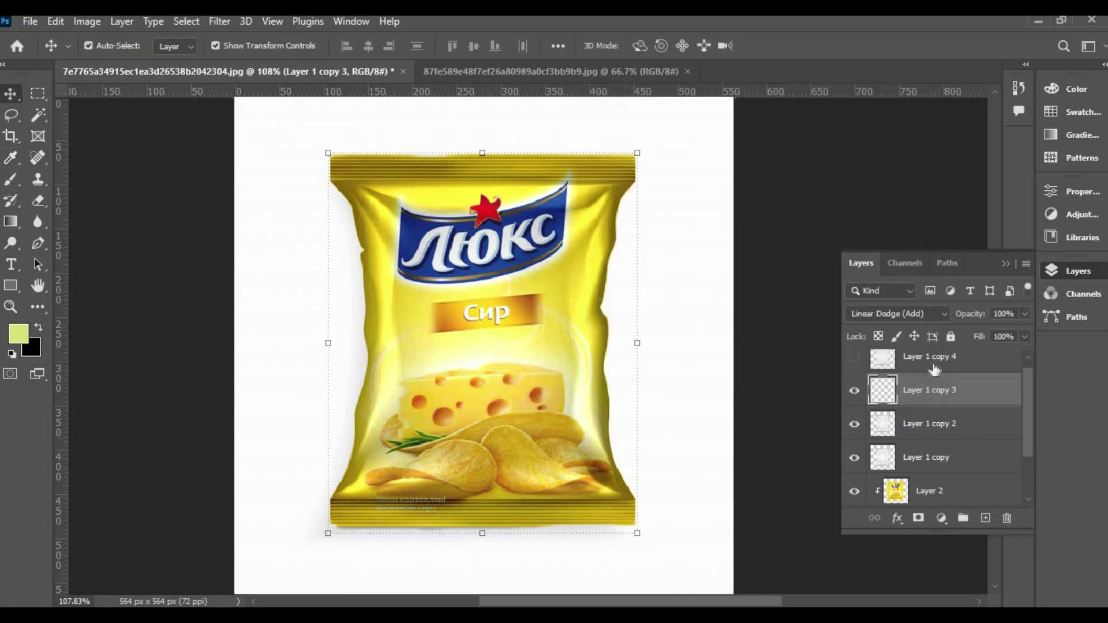
click(929, 366)
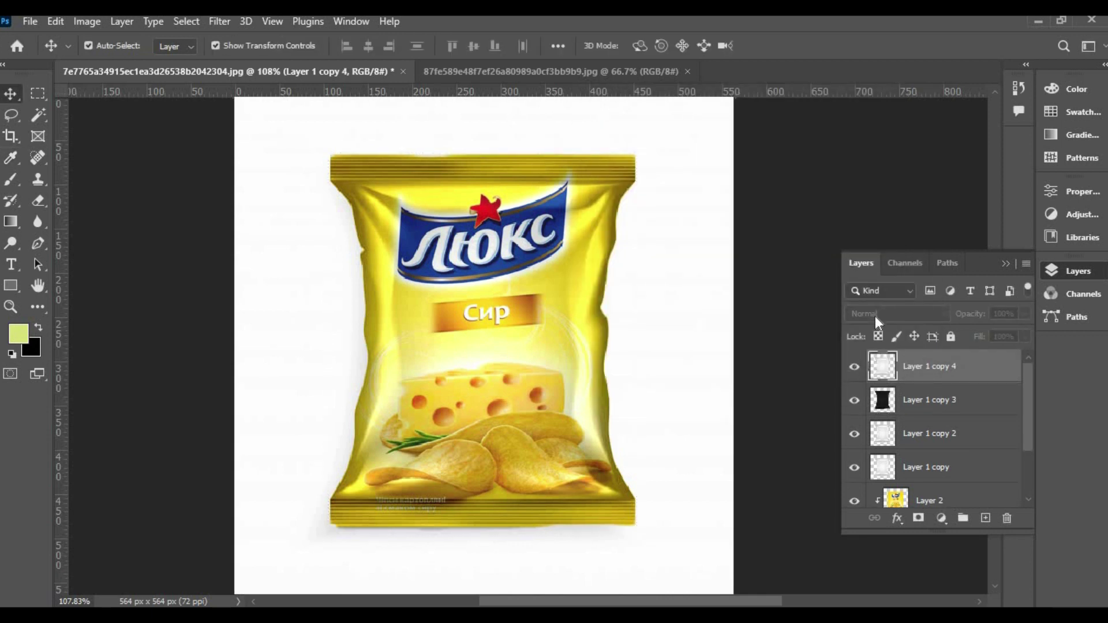
Set Layer 1 copy 4's blend mode to Screen.
click(875, 309)
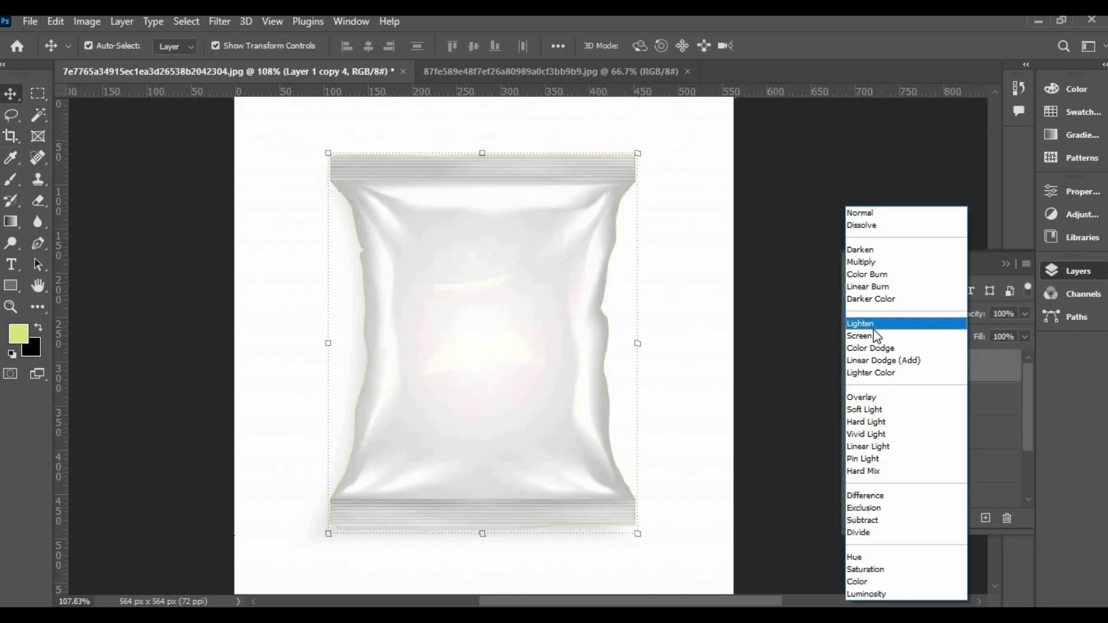
click(874, 334)
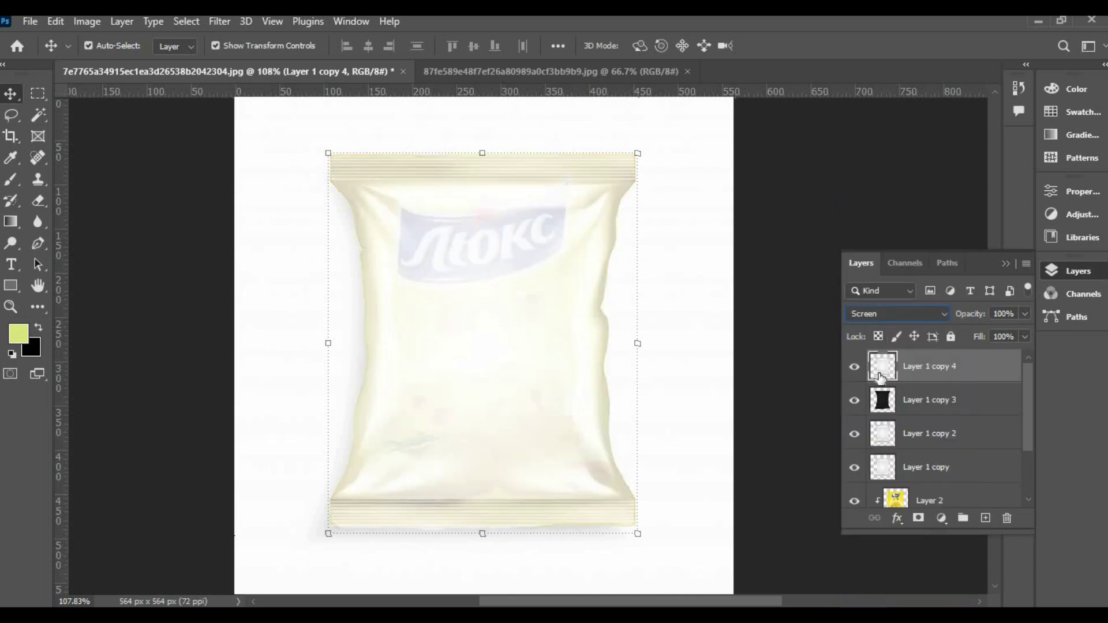
key(ctrl+l)
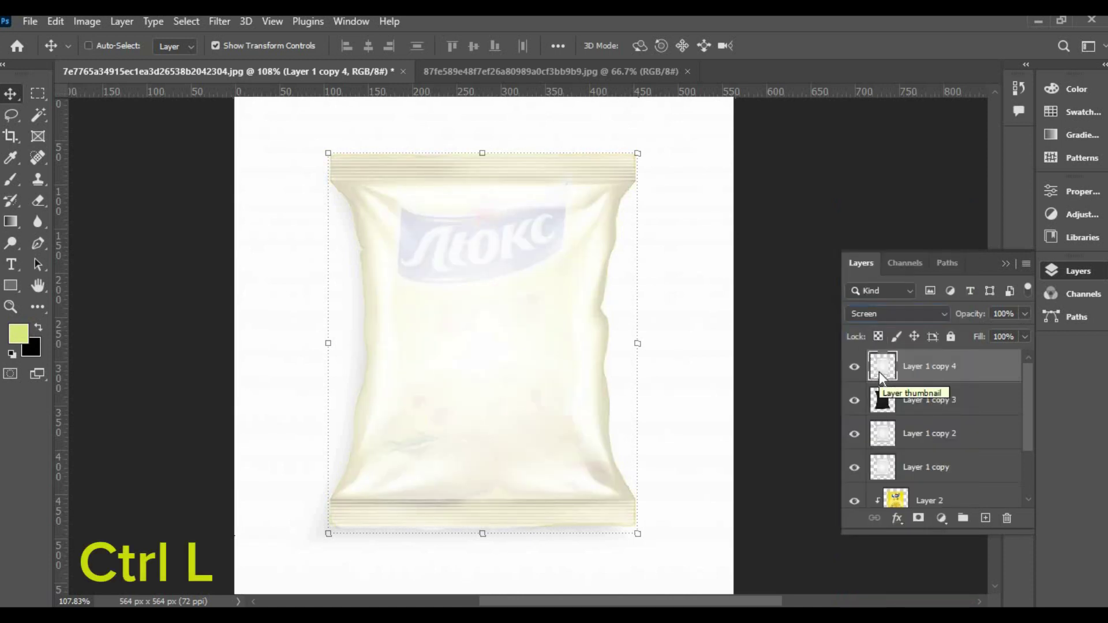
Dim Layer 1 copy 4 with Levels, lowering output white and narrowing the input black and white points.
drag(818, 358, 624, 359)
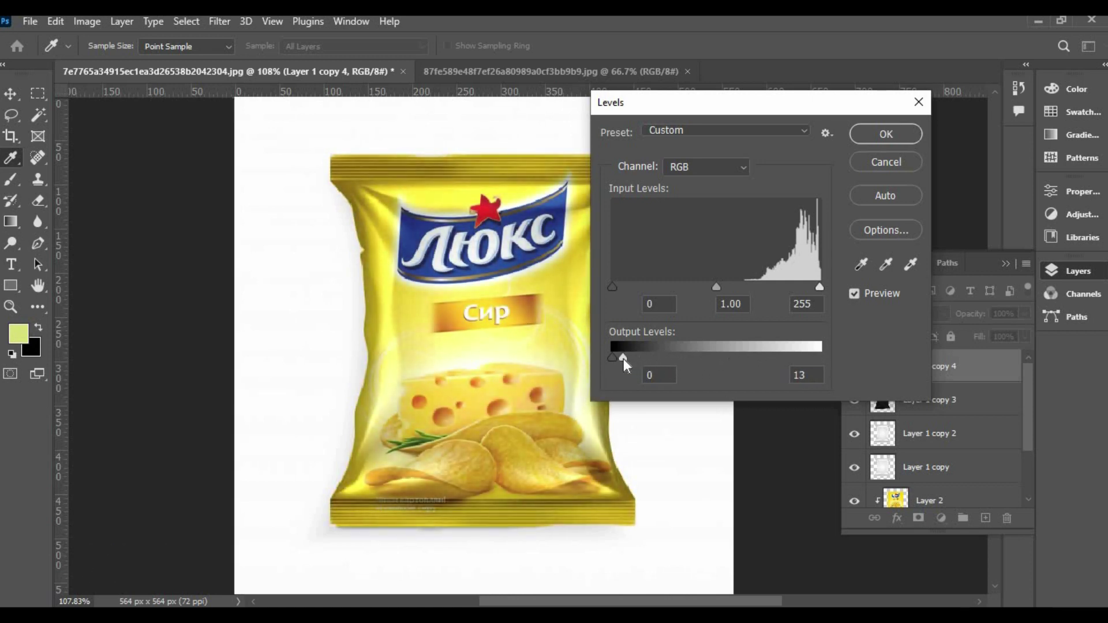
mouse_move(623, 362)
mouse_down()
mouse_move(634, 358)
mouse_move(623, 359)
mouse_up()
drag(817, 286, 755, 289)
drag(642, 286, 676, 284)
drag(753, 285, 796, 289)
click(881, 138)
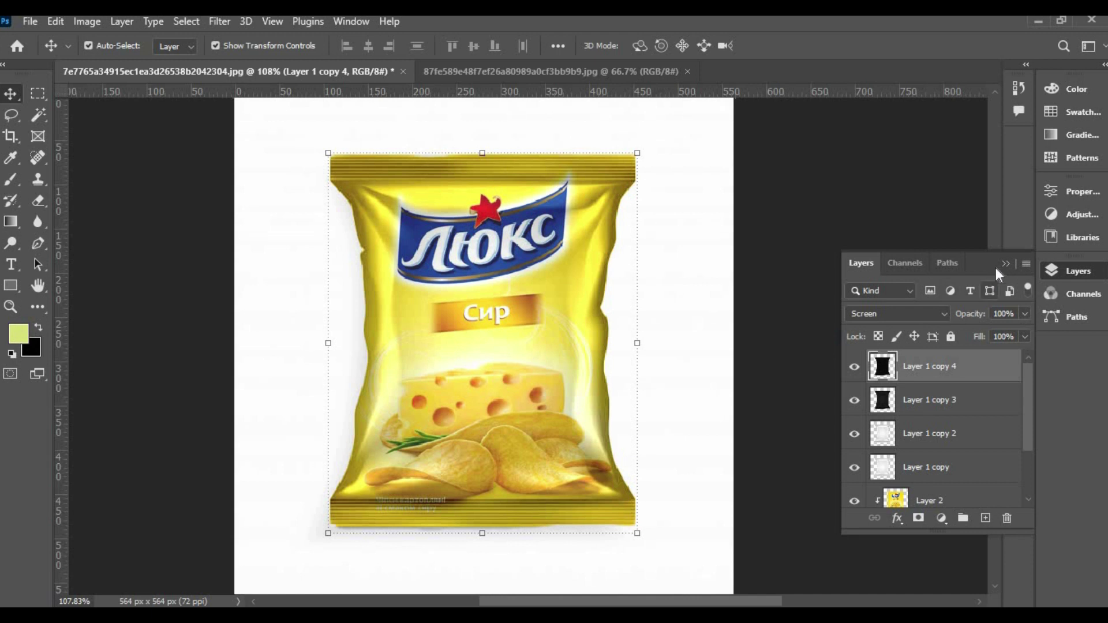
Group the four Layer 1 copies into Group 1 and toggle its visibility to compare the shading.
shift+click(942, 474)
key(ctrl+g)
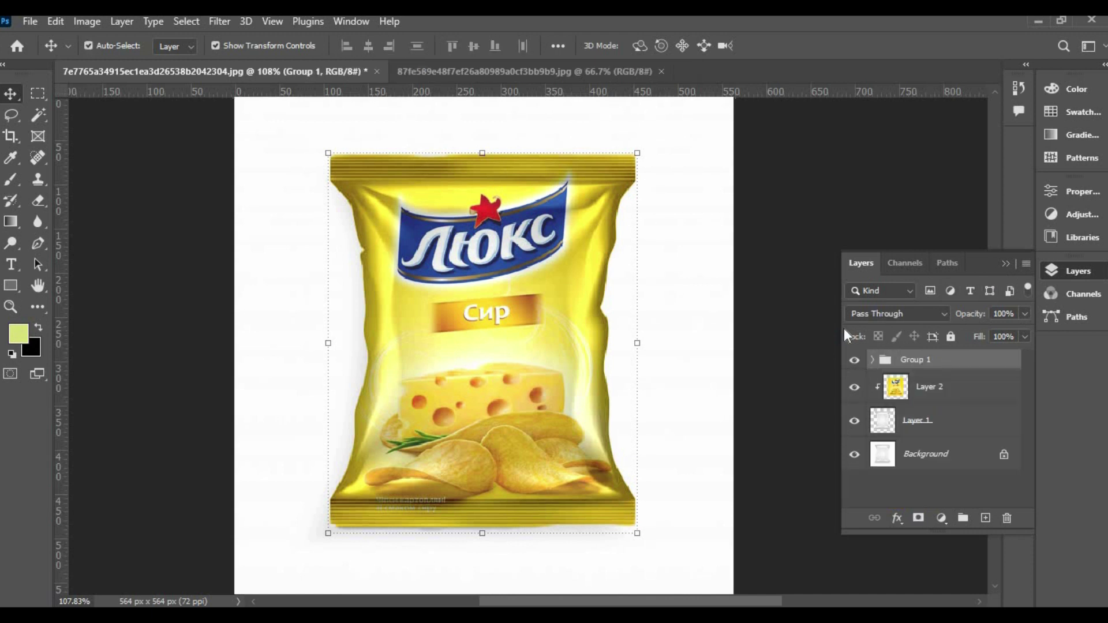
click(854, 363)
click(854, 363)
click(854, 361)
click(855, 362)
Open the layer style settings for Layer 1.
click(952, 420)
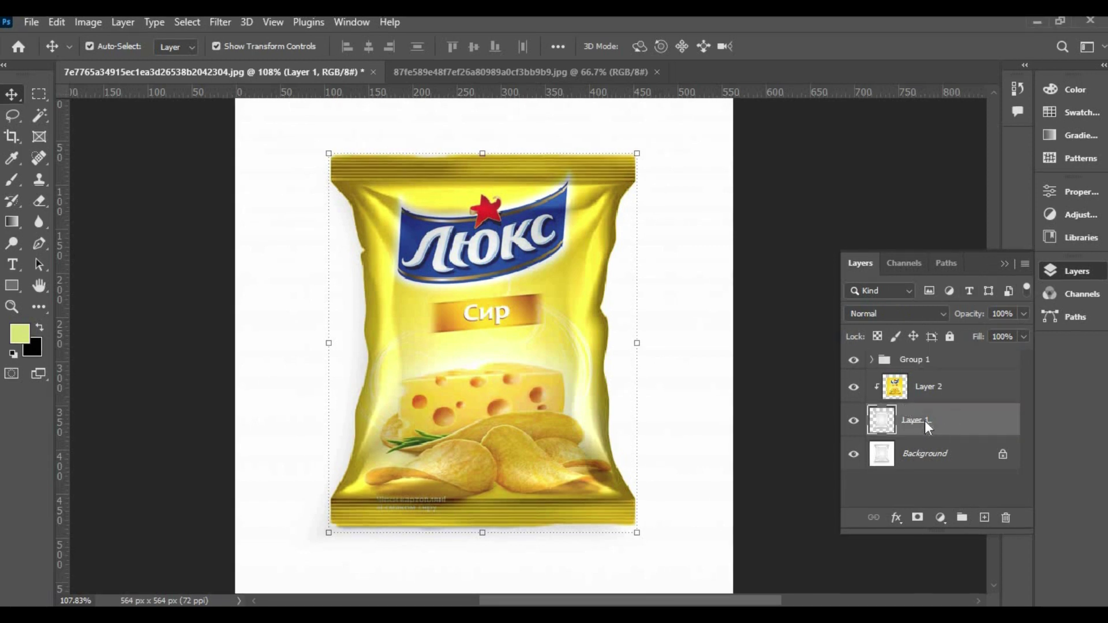
right_click(924, 421)
click(748, 39)
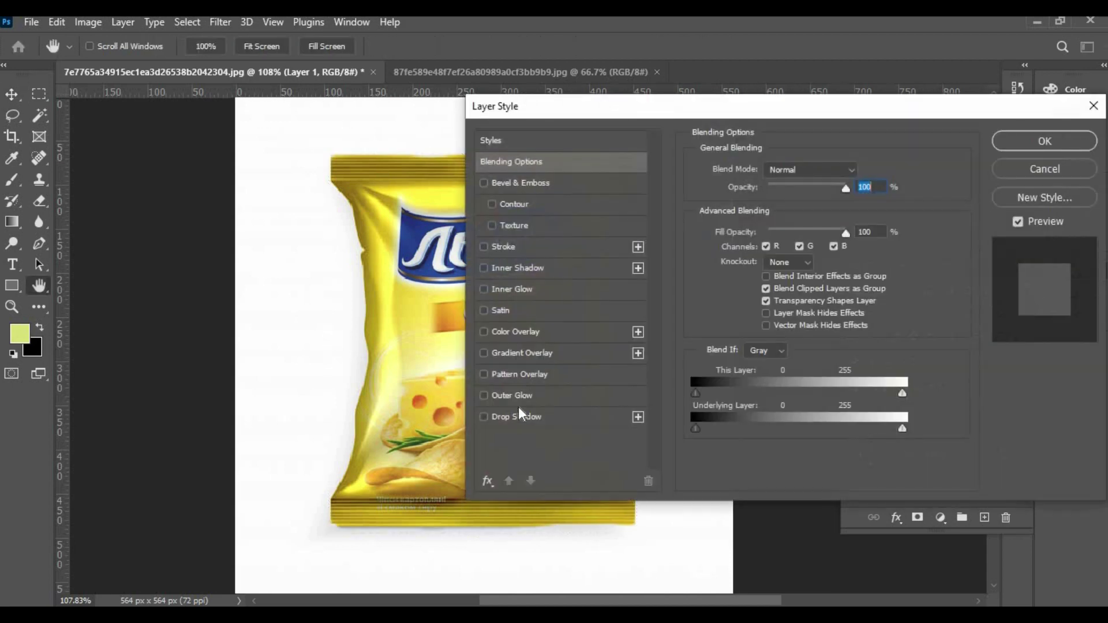
Add a drop shadow to Layer 1 with Distance 0 and larger spread and size.
click(513, 414)
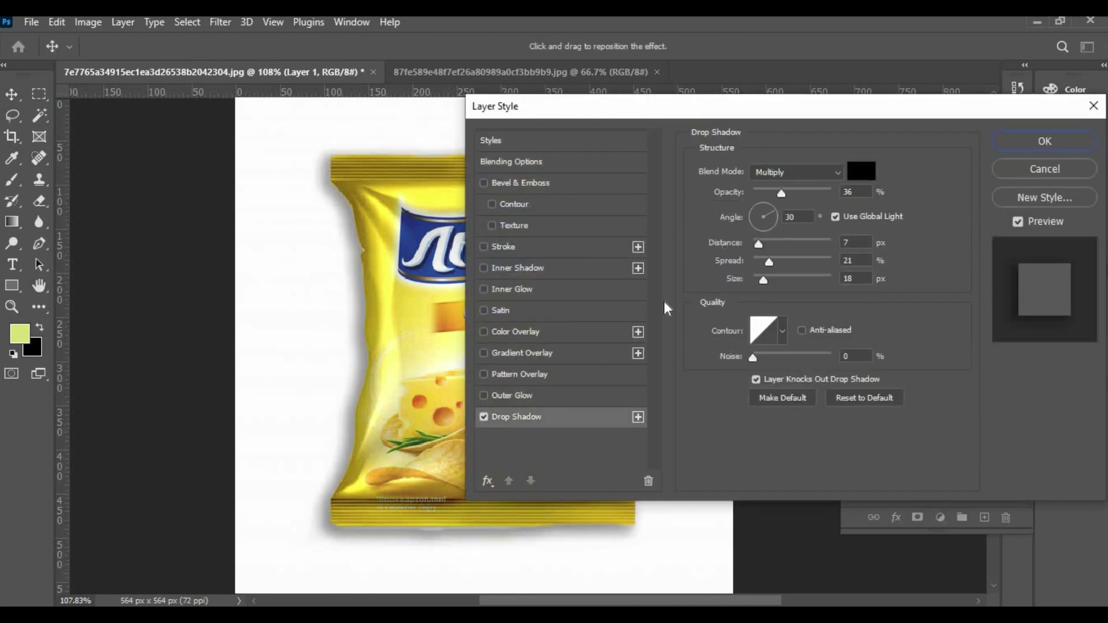
drag(759, 244, 774, 262)
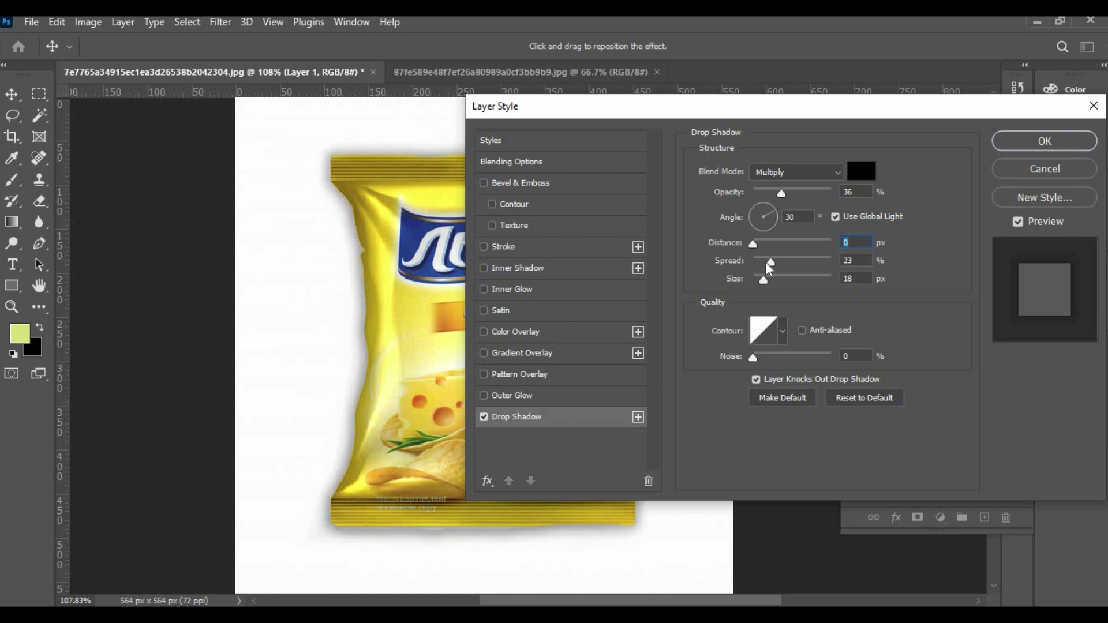
drag(769, 260, 766, 276)
drag(835, 116, 780, 112)
click(987, 138)
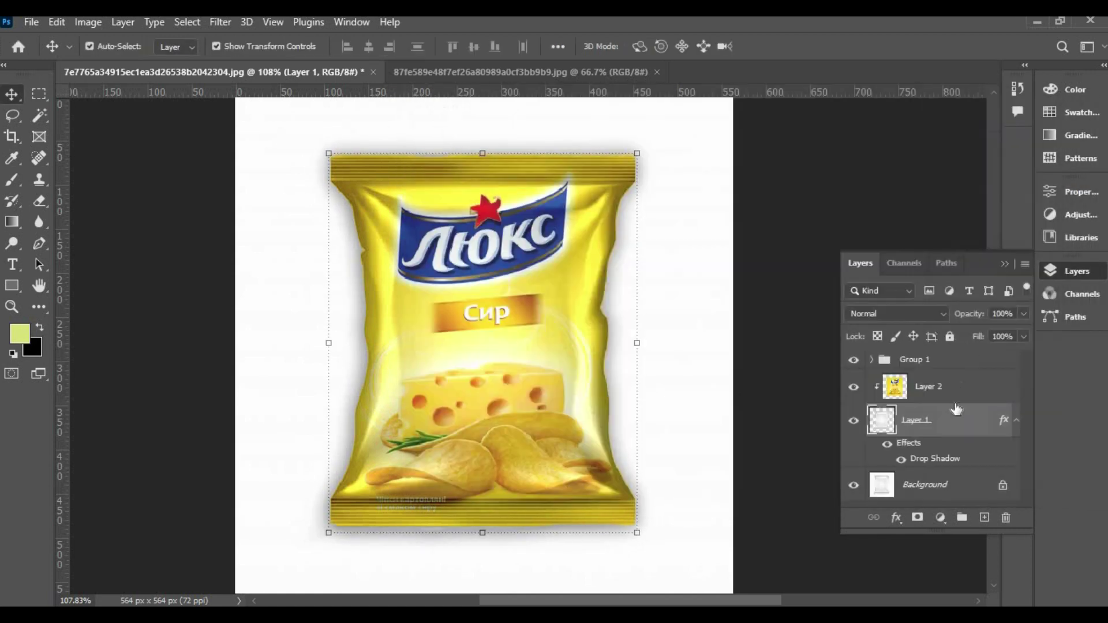
click(931, 490)
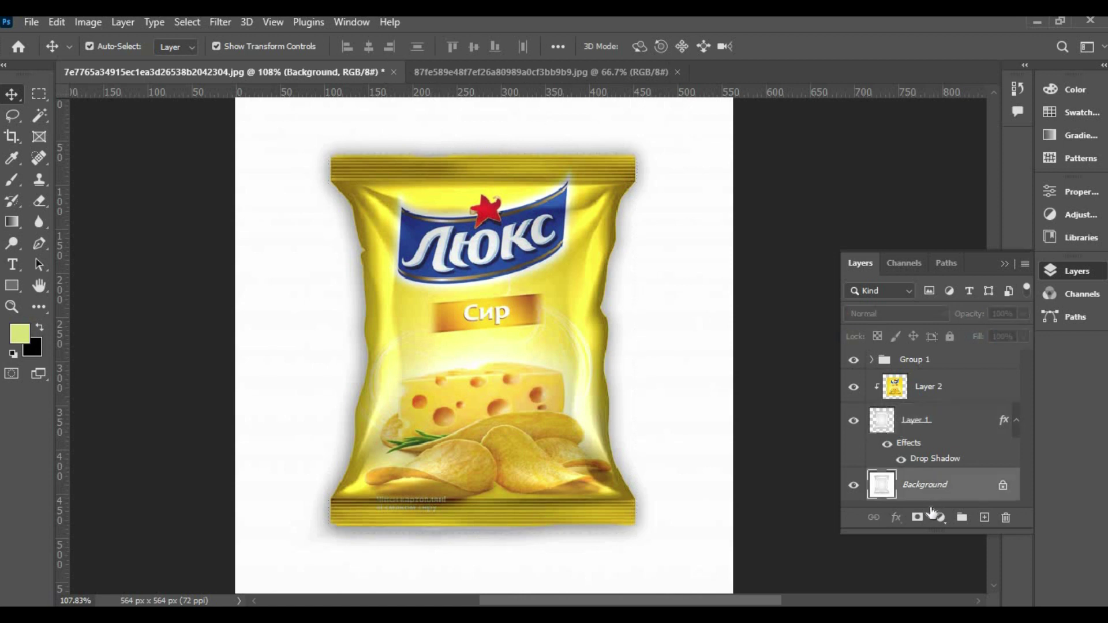
Add a Solid Color fill layer above Background in pale yellow fcffa0.
click(940, 516)
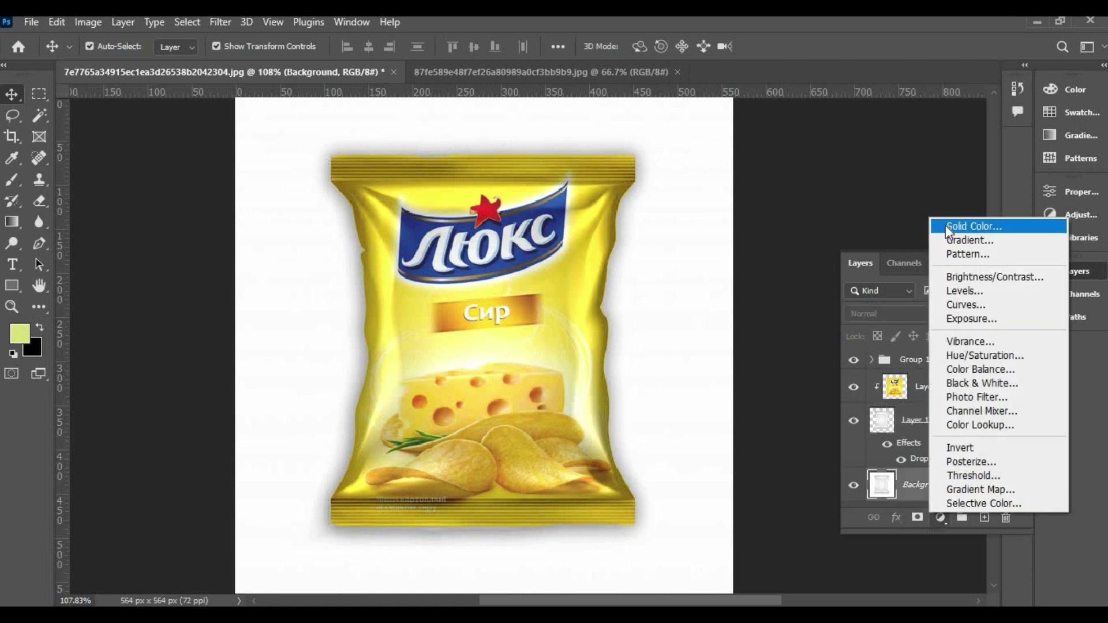
click(946, 226)
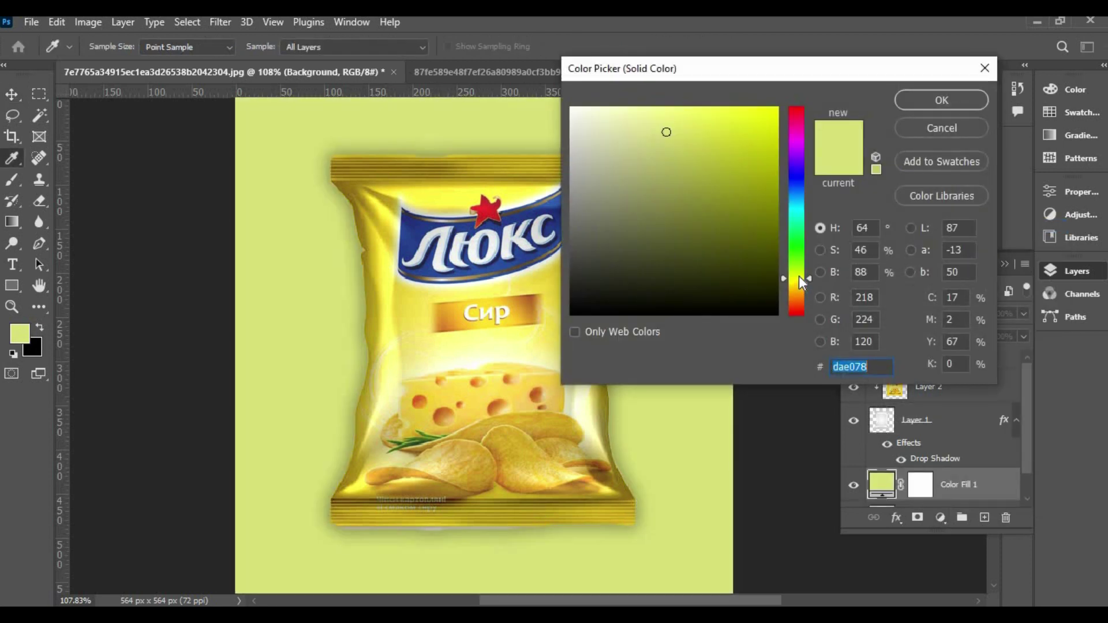
click(800, 285)
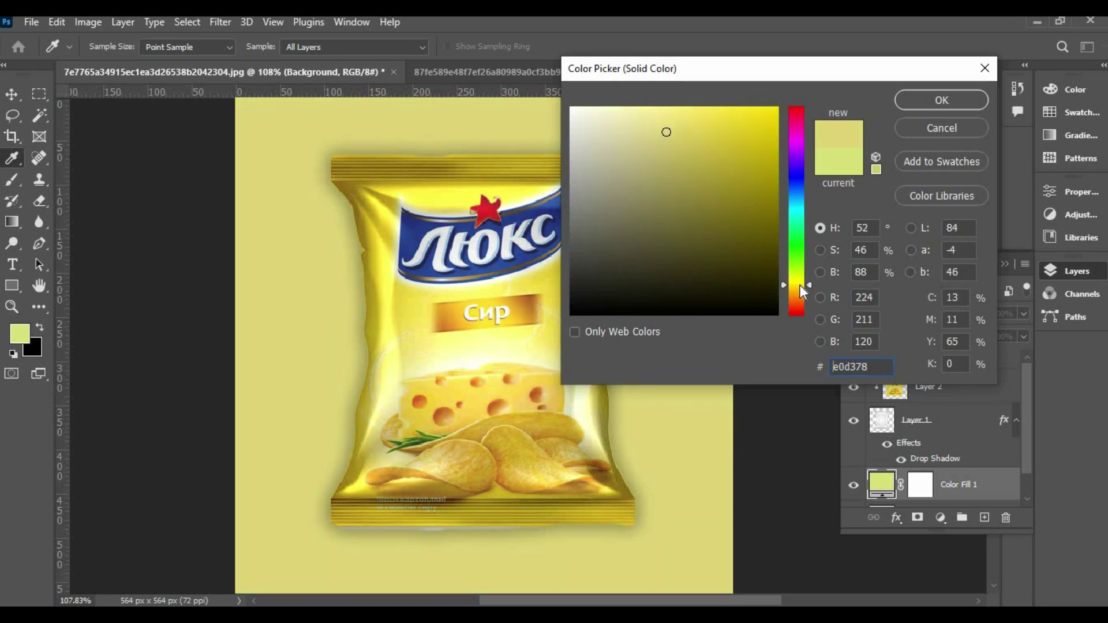
mouse_move(666, 132)
mouse_down()
mouse_move(686, 147)
mouse_move(714, 114)
mouse_move(677, 117)
mouse_up()
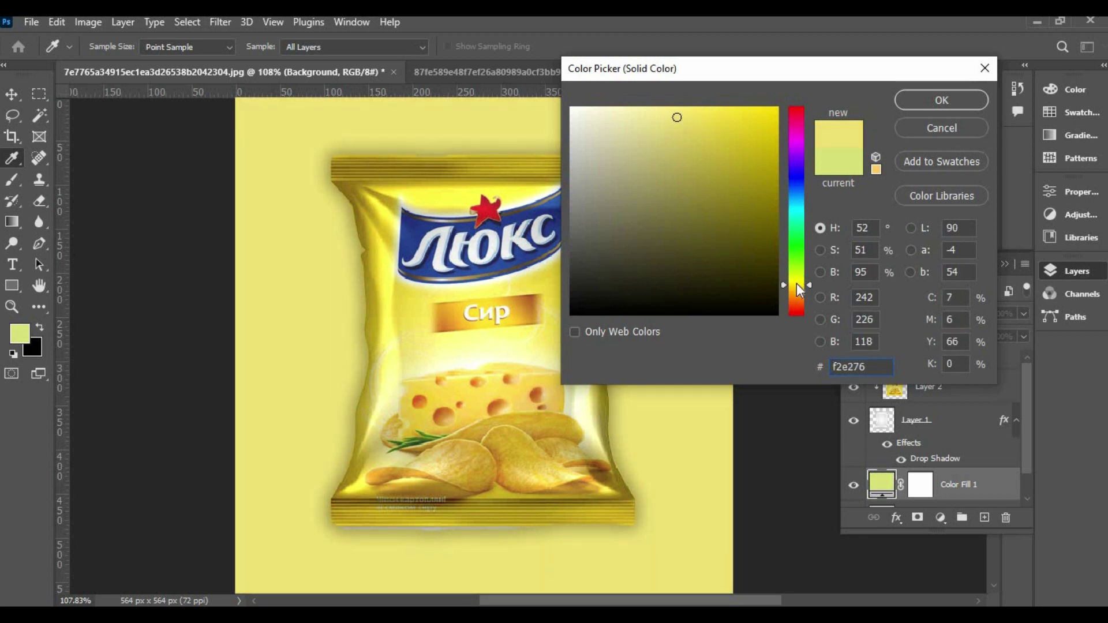
drag(797, 284, 797, 279)
drag(685, 110, 651, 107)
text(fcffa0)
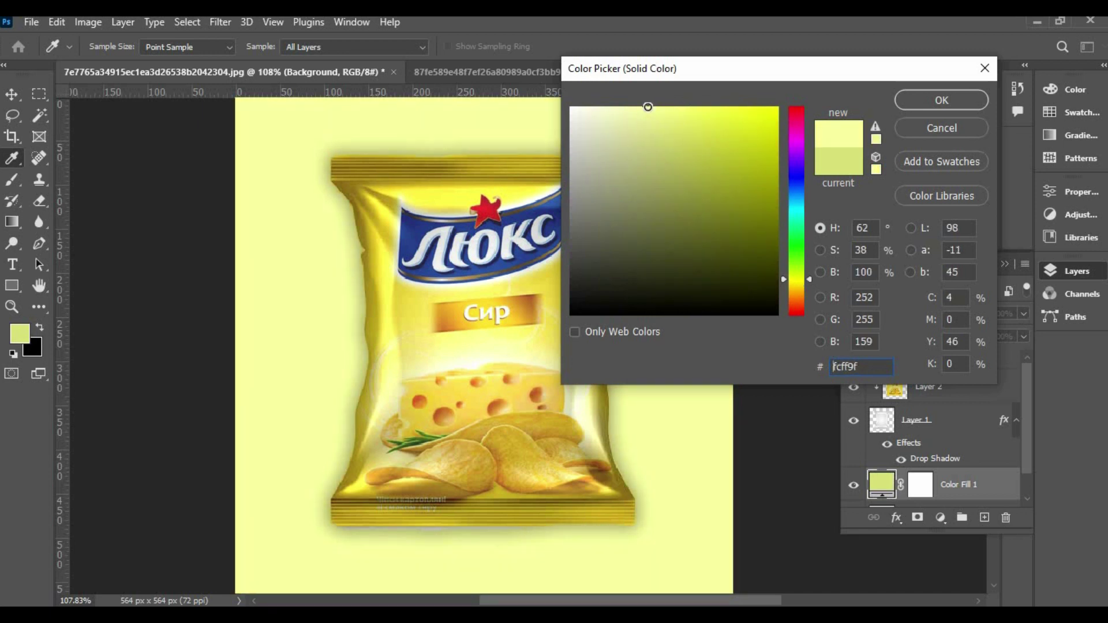
key(Return)
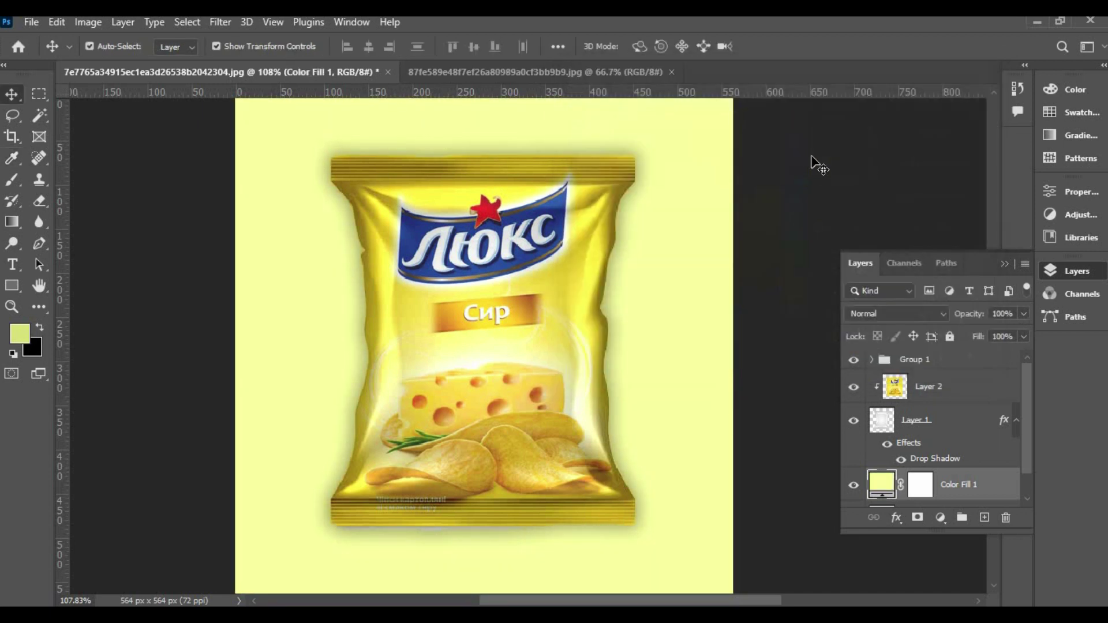